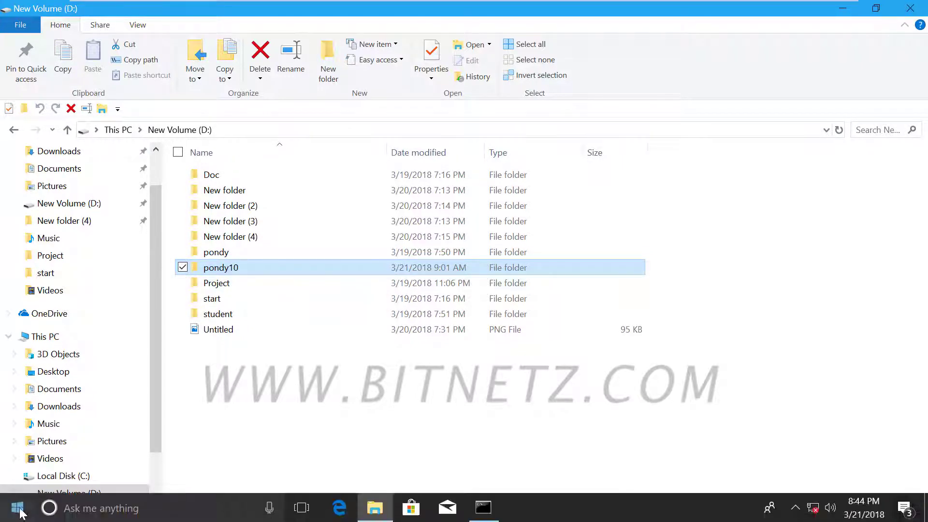
Examine the lock, sign-out and user-switching options available for the signed-in account.
left_click(15, 510)
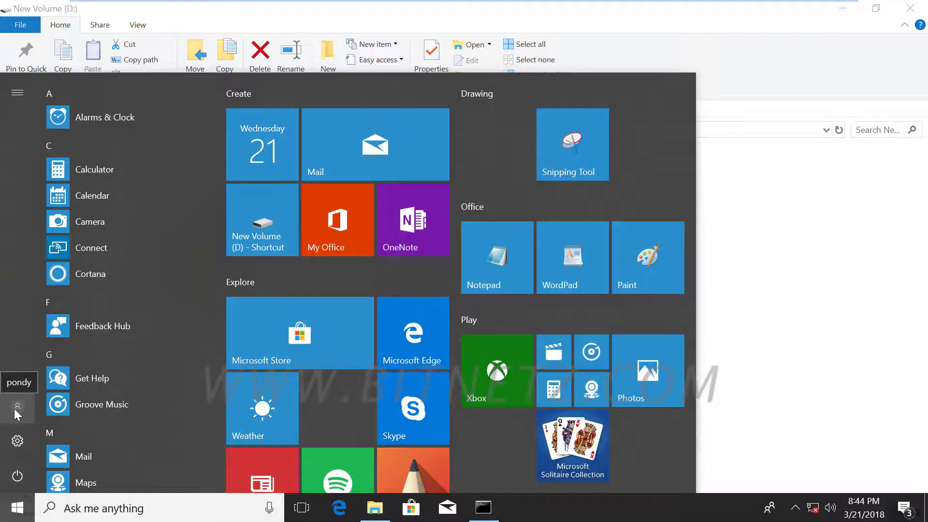
left_click(16, 409)
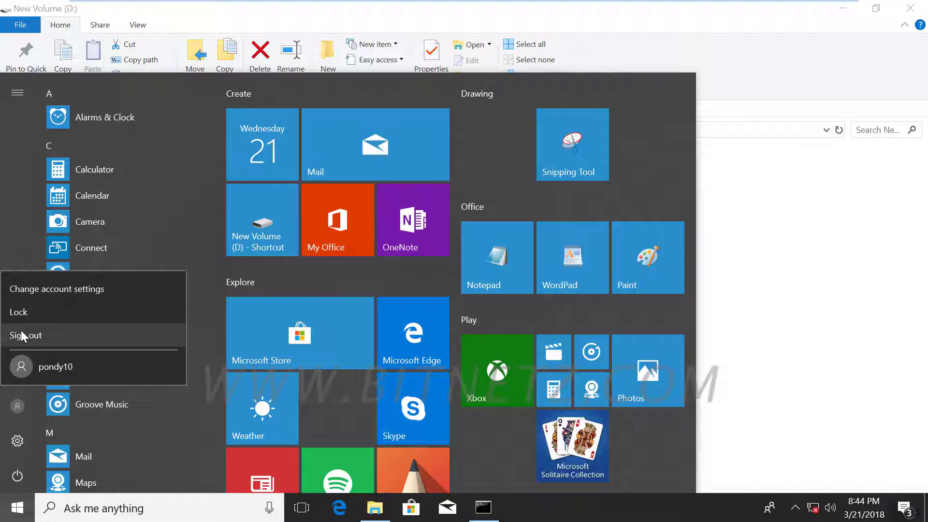
left_click(788, 324)
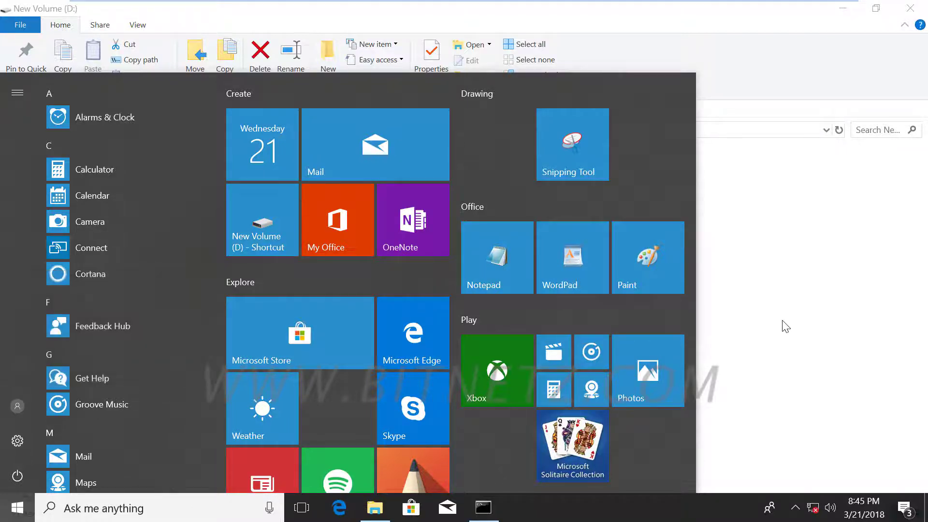
left_click(773, 336)
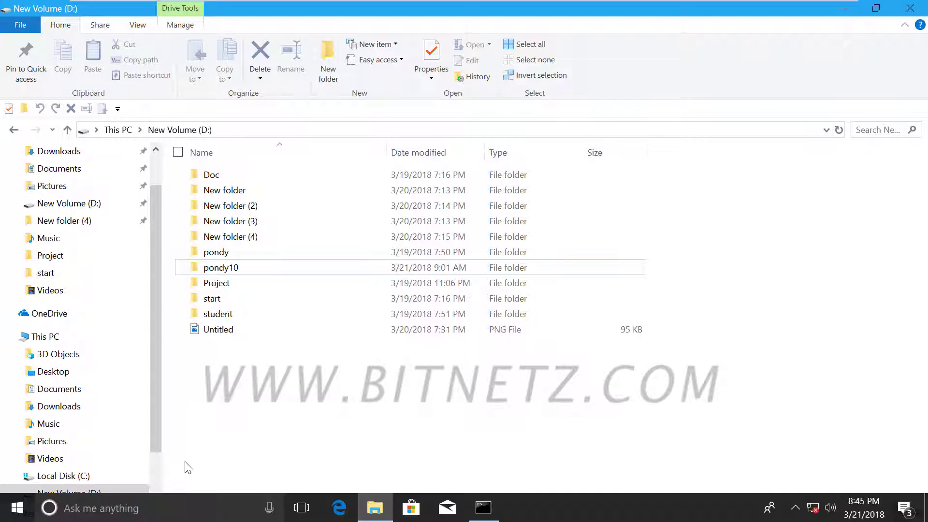
Run the command runas /user:pondy10 cmd.exe to start a command prompt as the other user.
key("super+r")
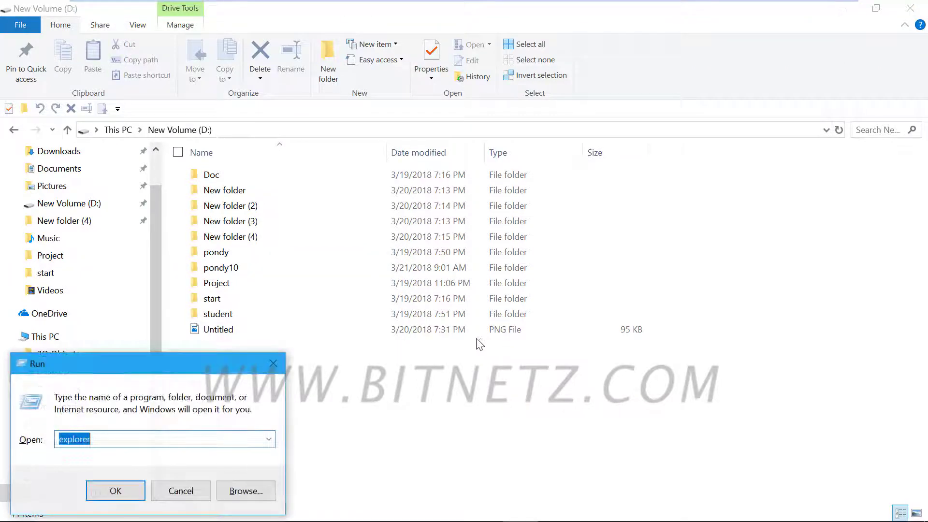
left_click(269, 440)
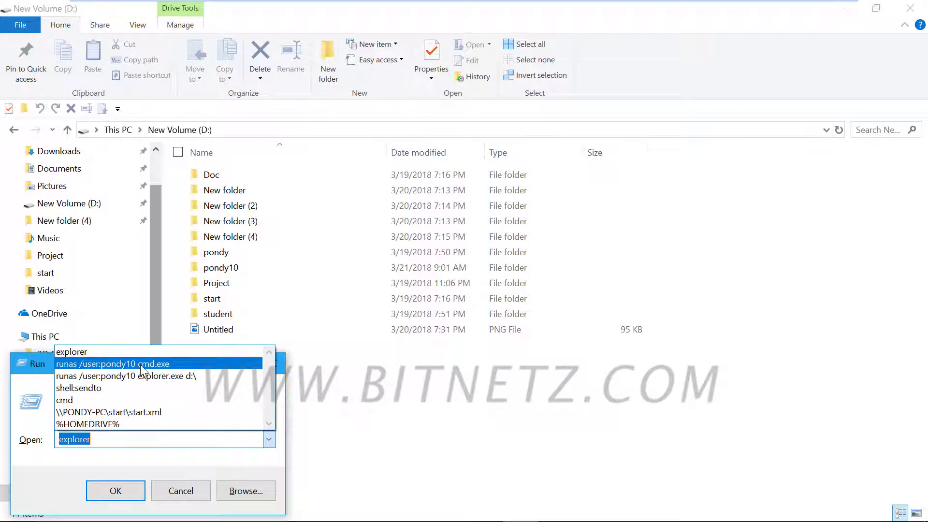
left_click(142, 366)
left_click_drag(190, 365, 450, 226)
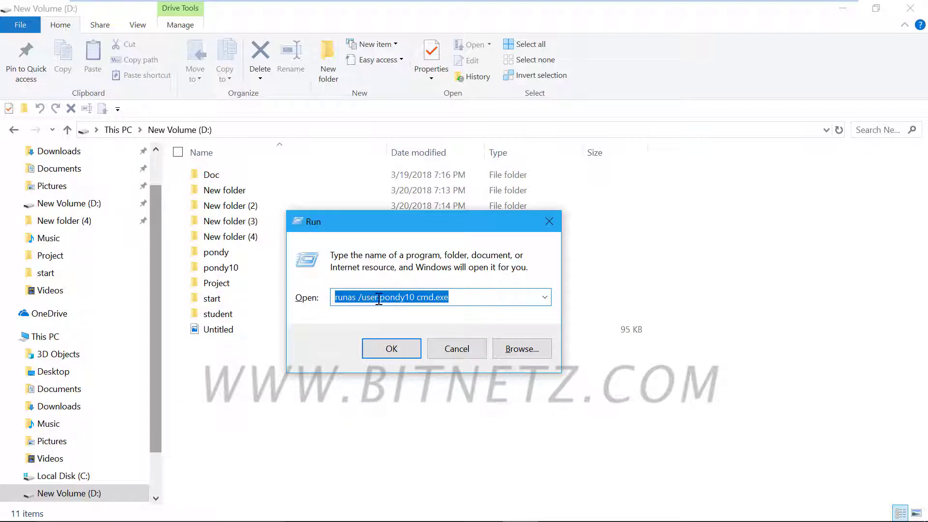
left_click_drag(379, 298, 415, 305)
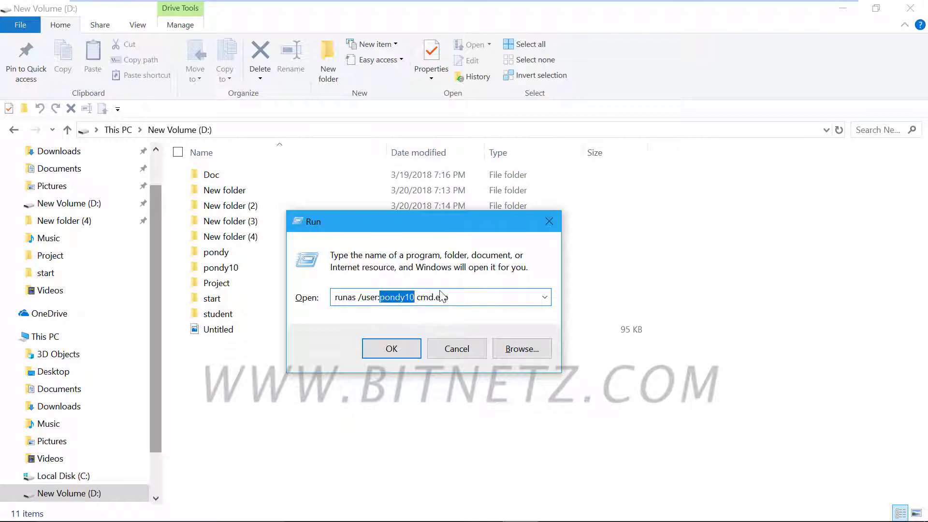
left_click(391, 349)
Enter the account password for pondy10 at the runas password request.
left_click(343, 319)
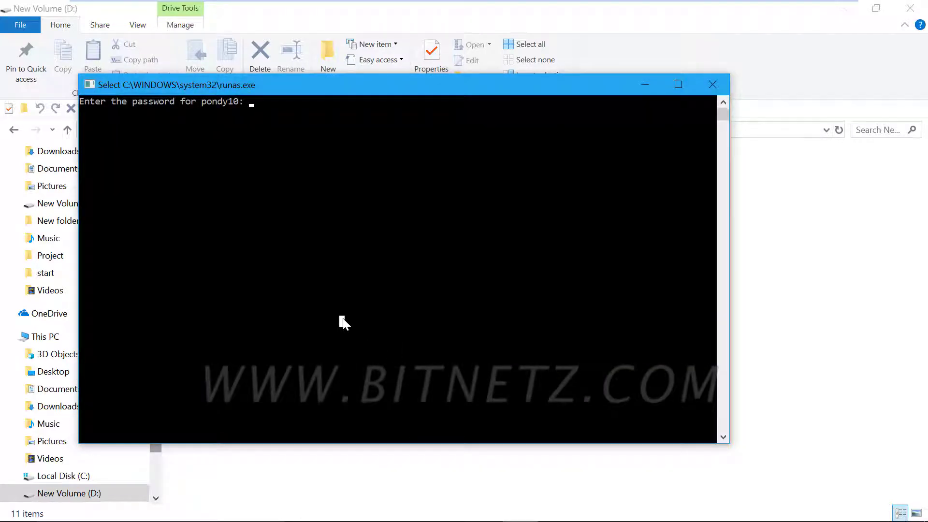
key("Escape")
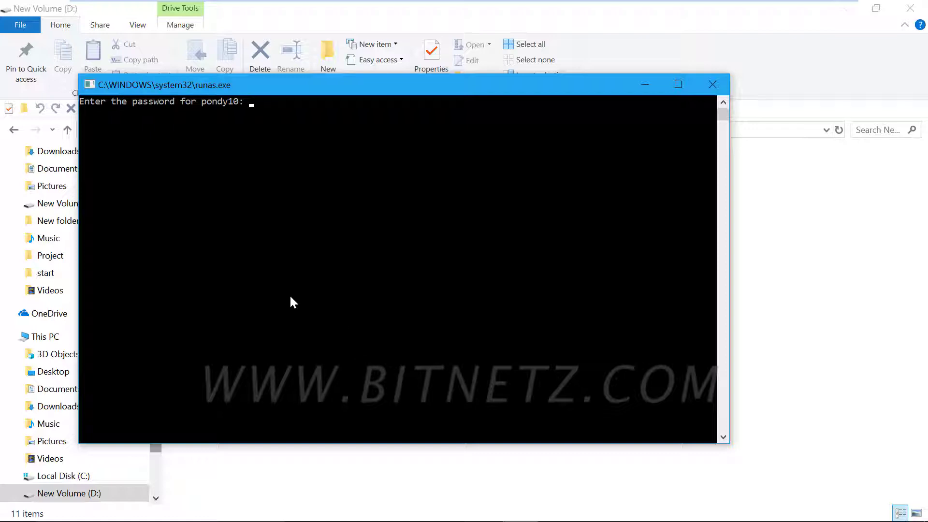
key("Return")
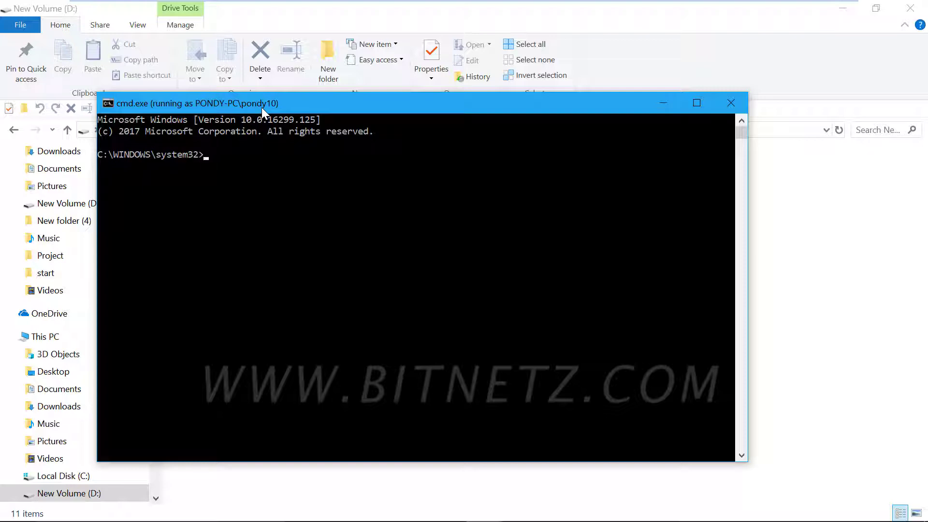
Switch the command prompt to drive D:, list its contents and change into the pondy10 folder.
left_click(225, 164)
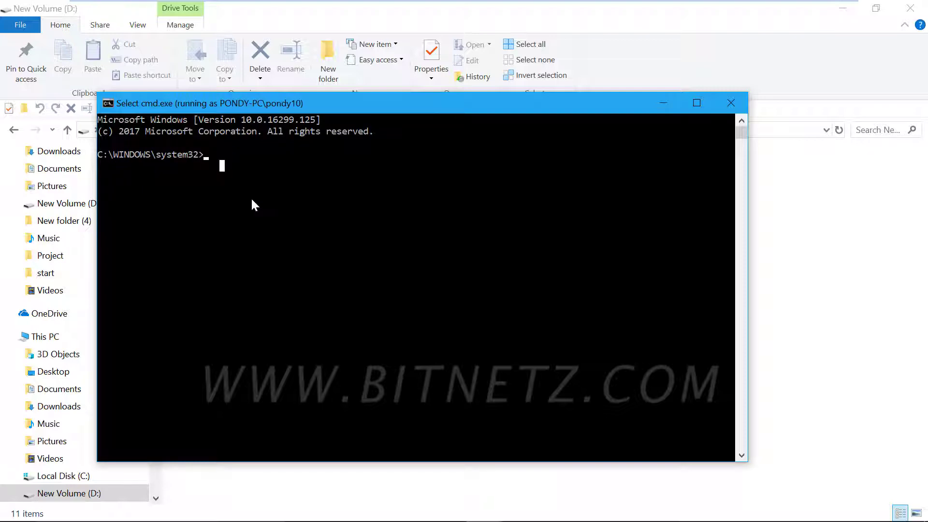
type("d:")
key("Return")
type("dir")
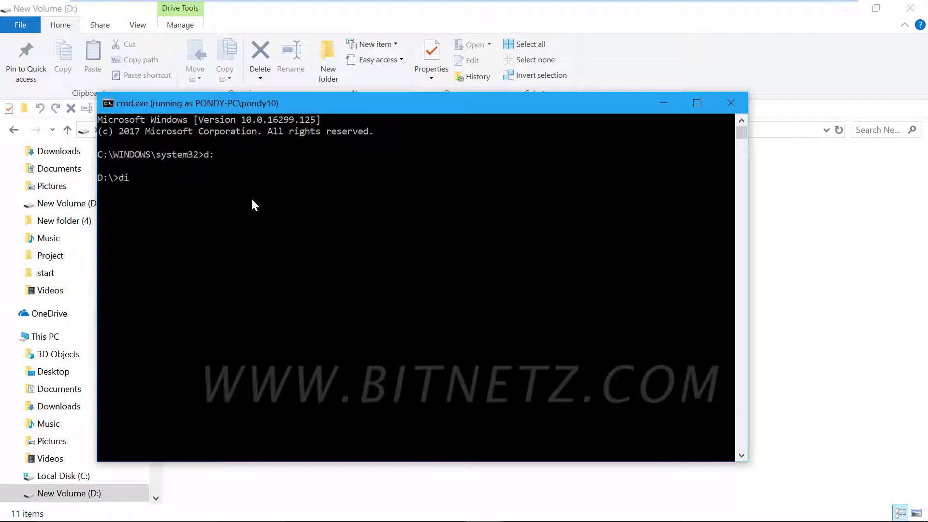
key("Return")
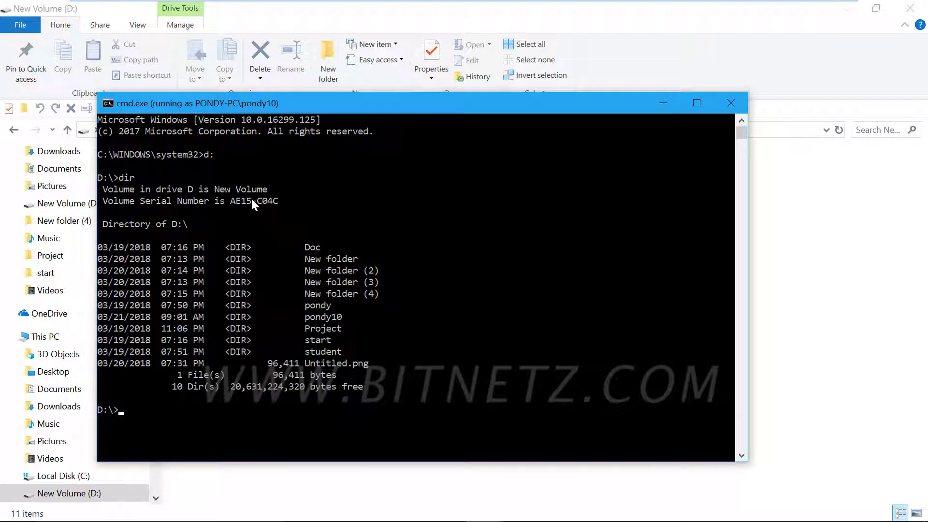
type("cd pondy10")
key("Return")
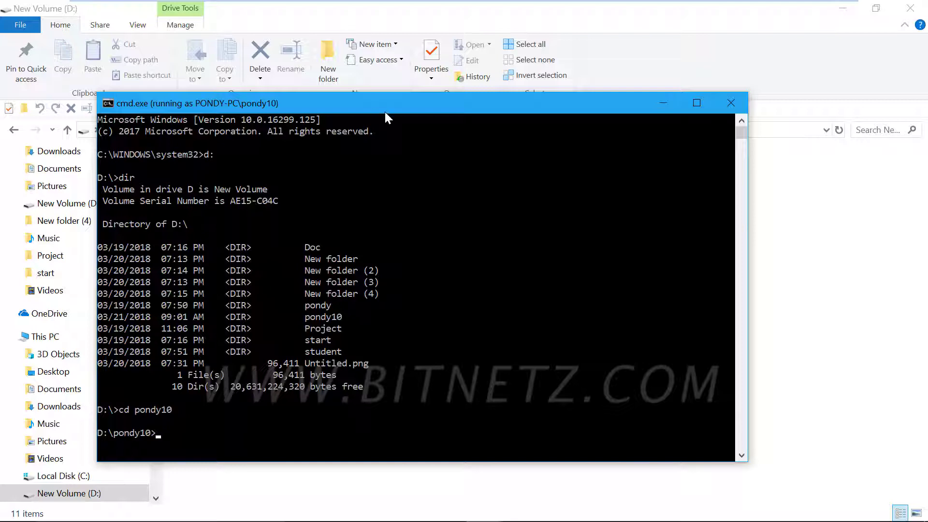
Try to open the pondy10 folder on drive D: in File Explorer by requesting permanent access as the signed-in user.
left_click_drag(388, 103, 725, 111)
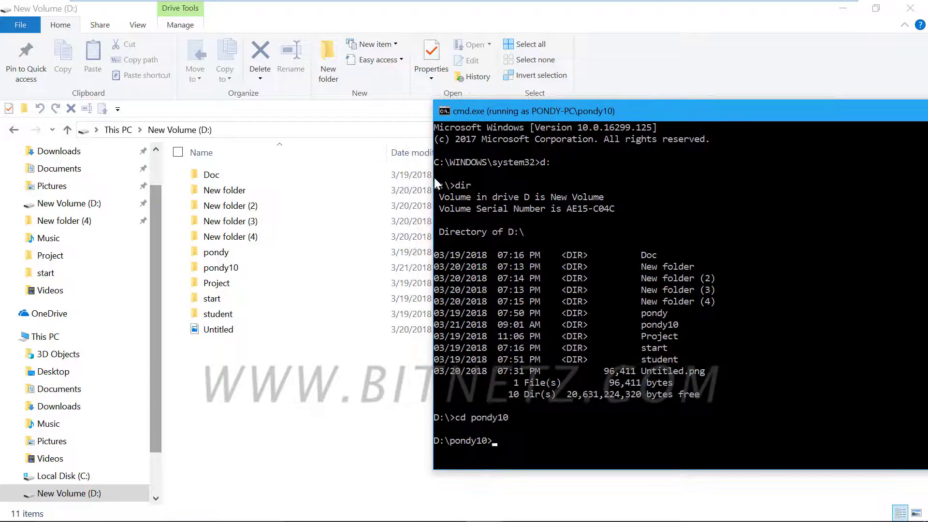
double_click(239, 269)
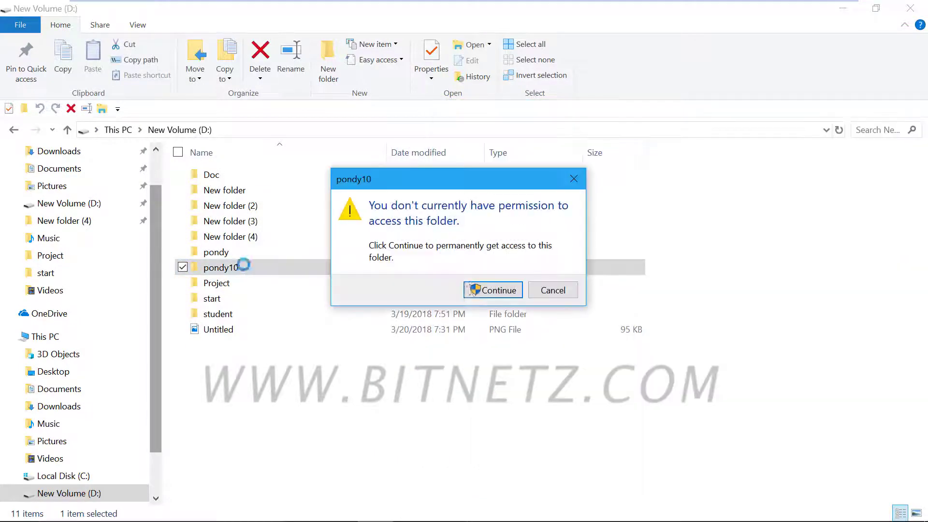
left_click(485, 289)
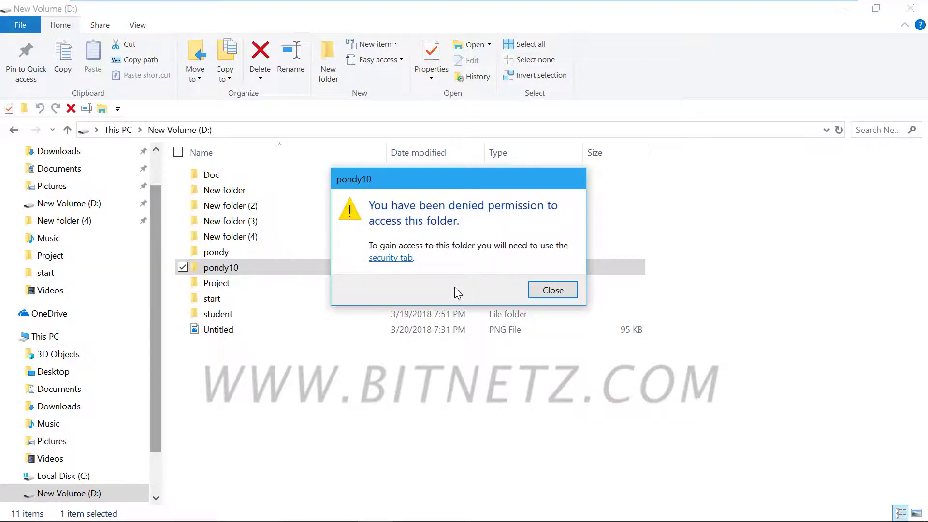
left_click(565, 293)
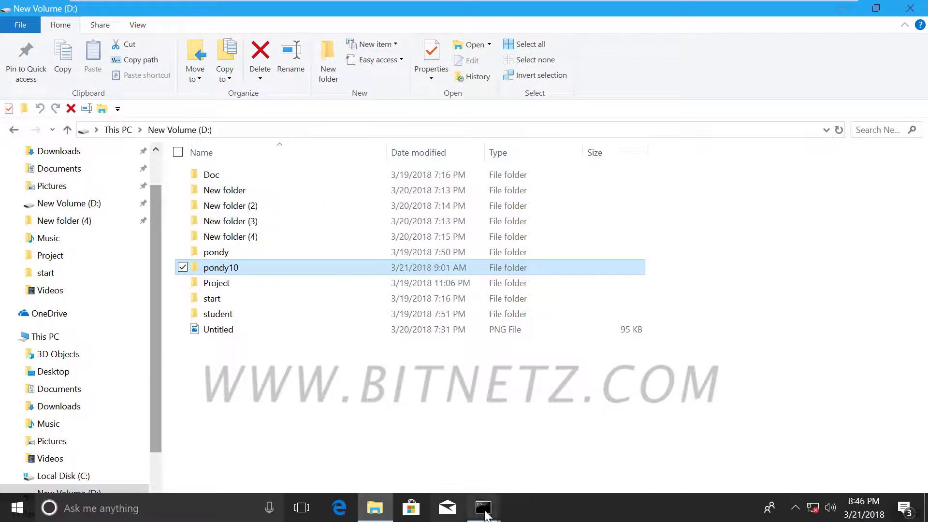
Return to the command prompt running as pondy10 and list the contents of D:\pondy10.
left_click(483, 508)
left_click(542, 448)
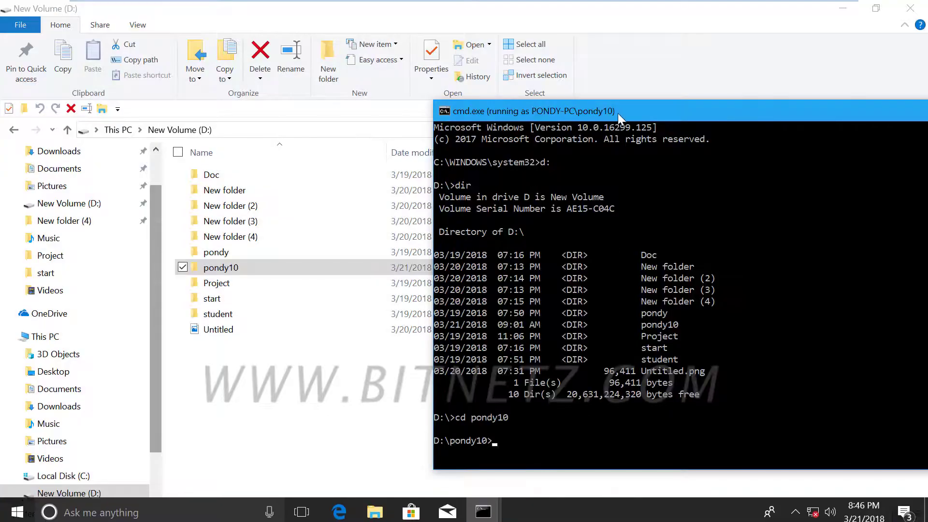
left_click_drag(623, 110, 365, 59)
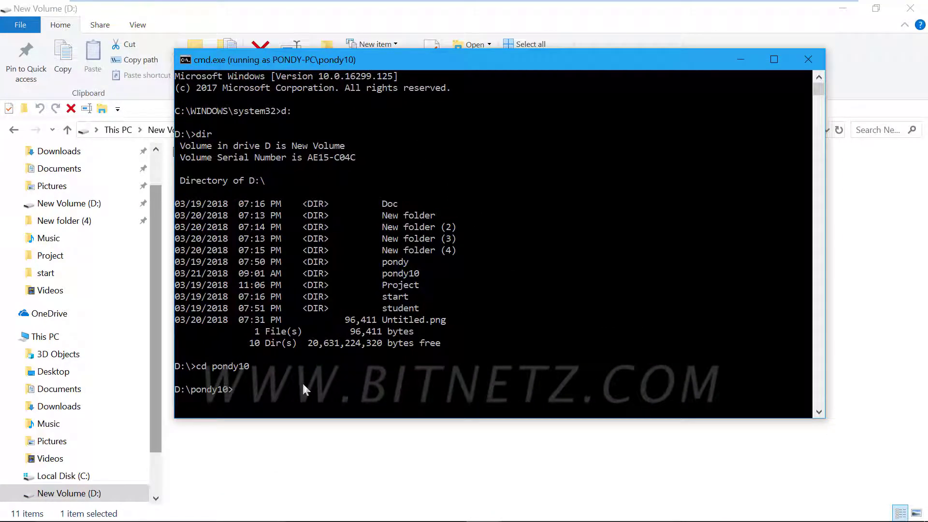
type("dir")
key("Return")
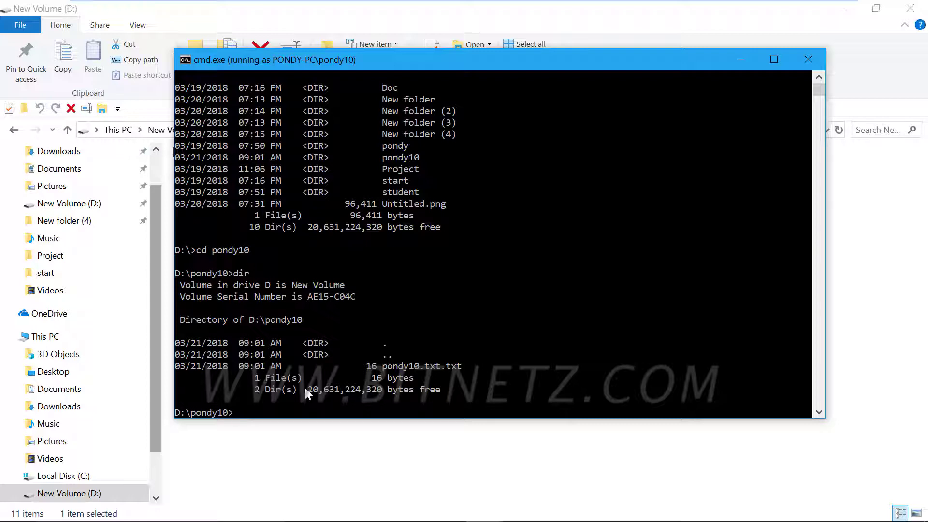
View pondy10.txt from D:\pondy10 in a Notepad started from the command prompt, and close both windows.
type("notepad")
key("Return")
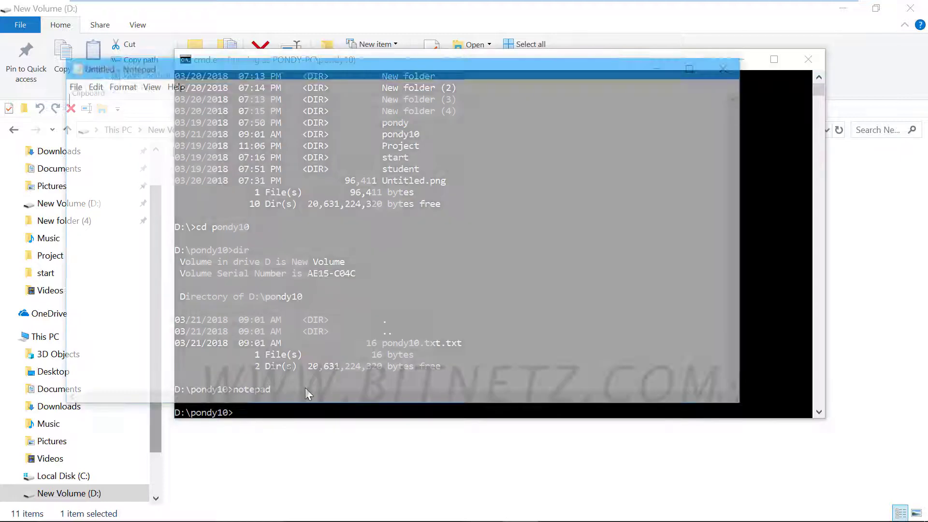
left_click(70, 85)
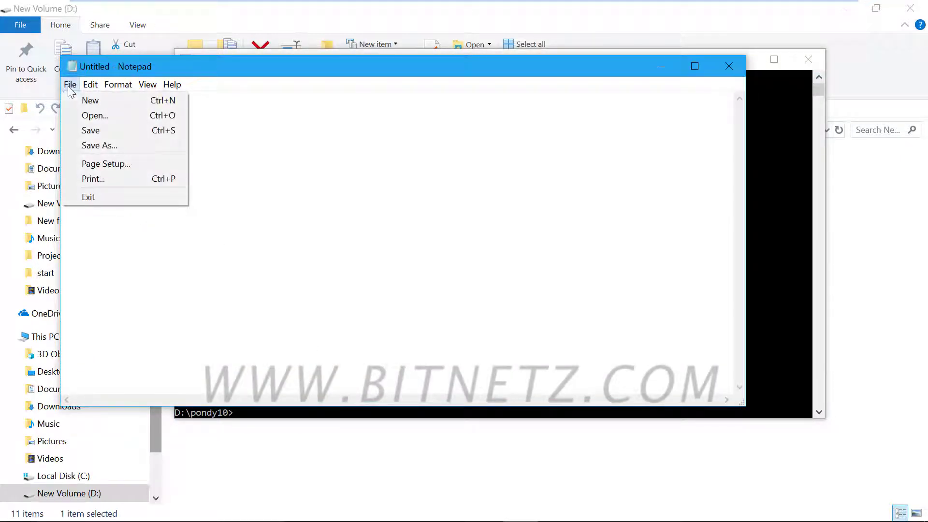
left_click(91, 120)
left_click(145, 352)
left_click(239, 286)
double_click(238, 285)
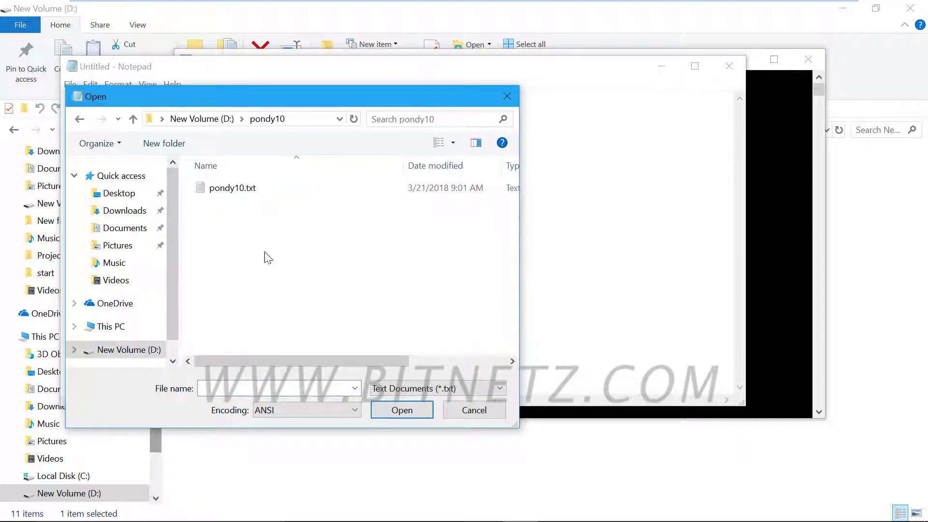
double_click(251, 192)
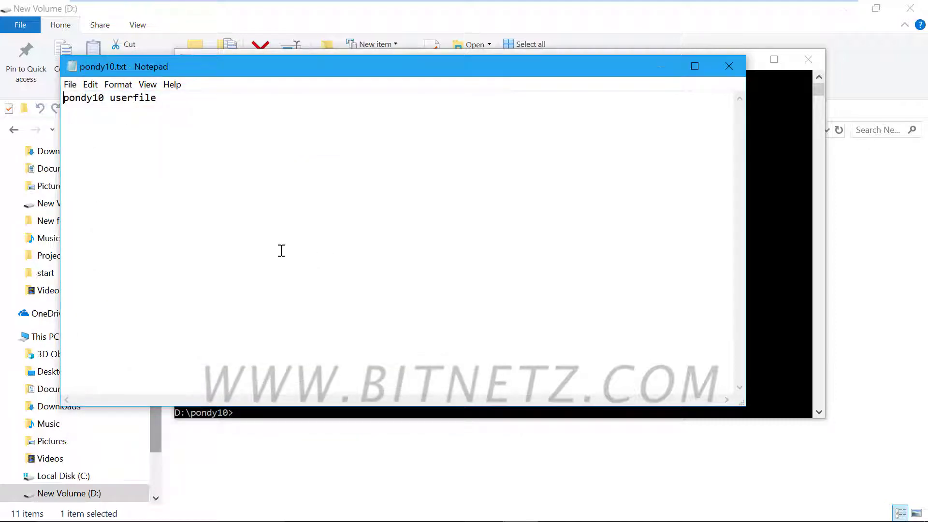
left_click(731, 62)
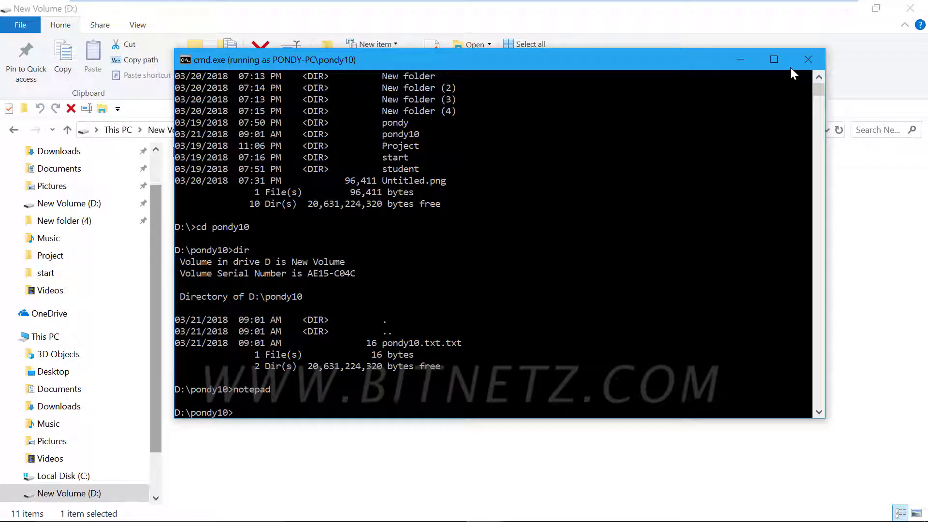
left_click(814, 62)
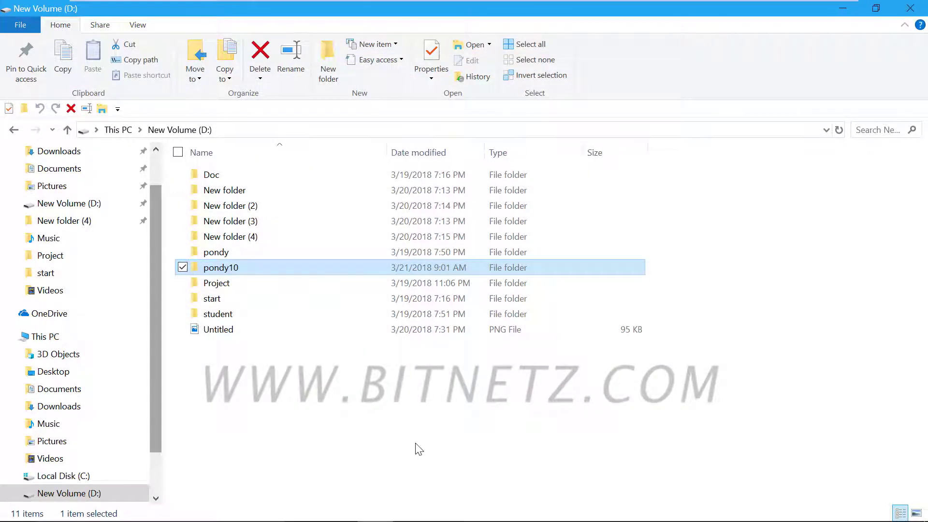
Submit runas /user:pondy10 cmd.exe from the Run dialog once more.
key("super+r")
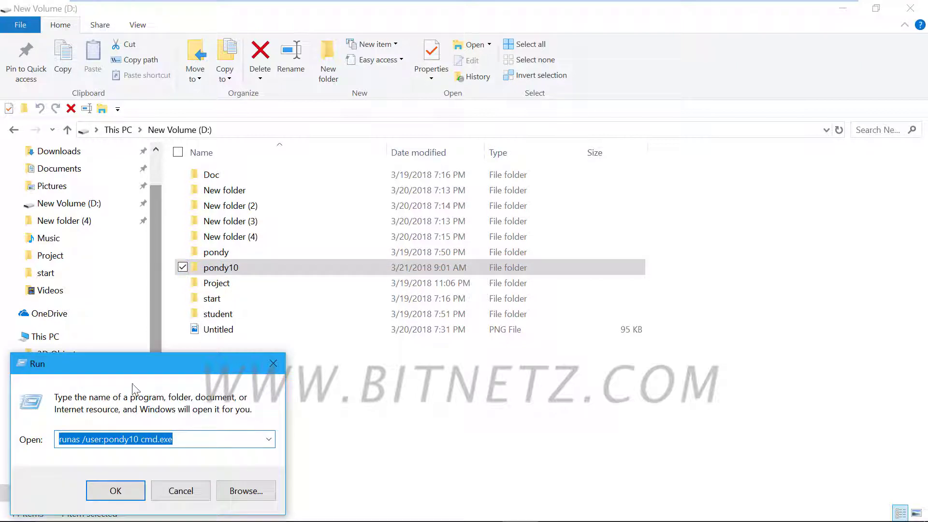
left_click_drag(130, 365, 376, 230)
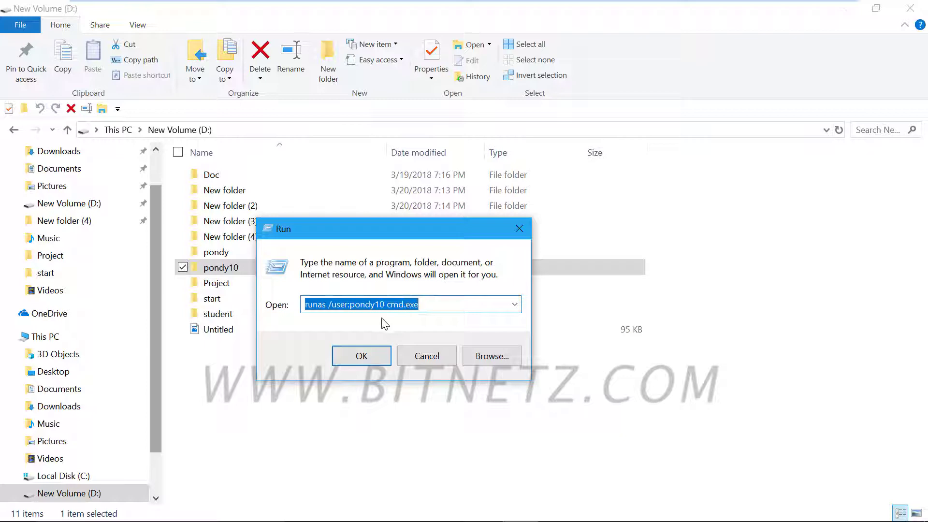
left_click(363, 358)
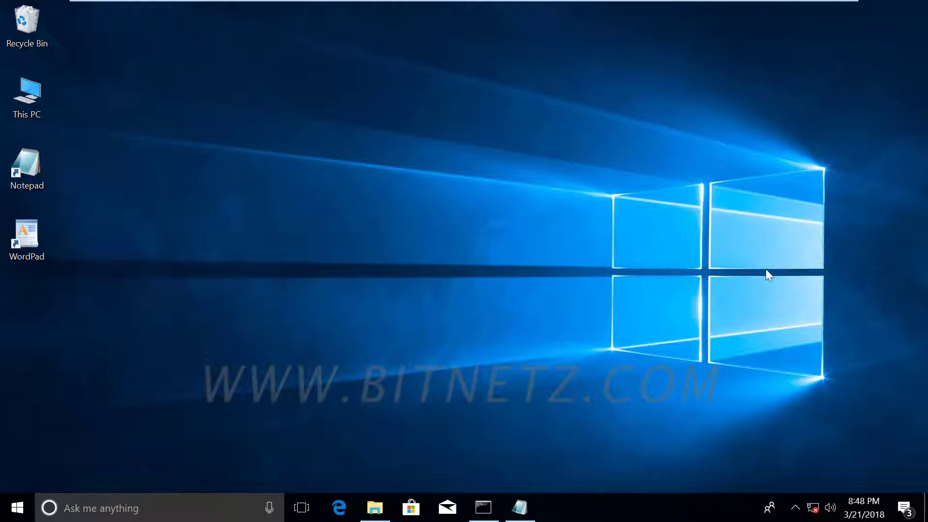
Search for "control" to open Control Panel, and open the Windows Settings app as well.
left_click(138, 510)
type("co")
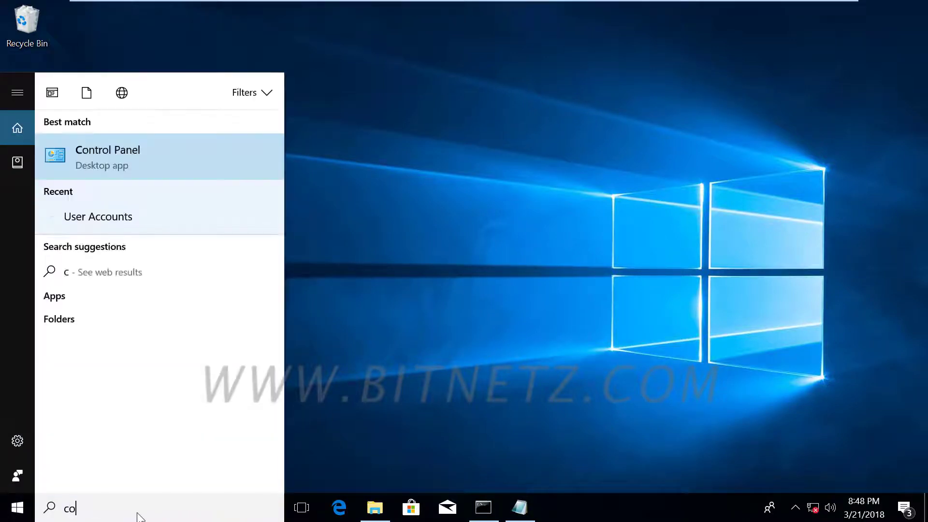
type("ntrol")
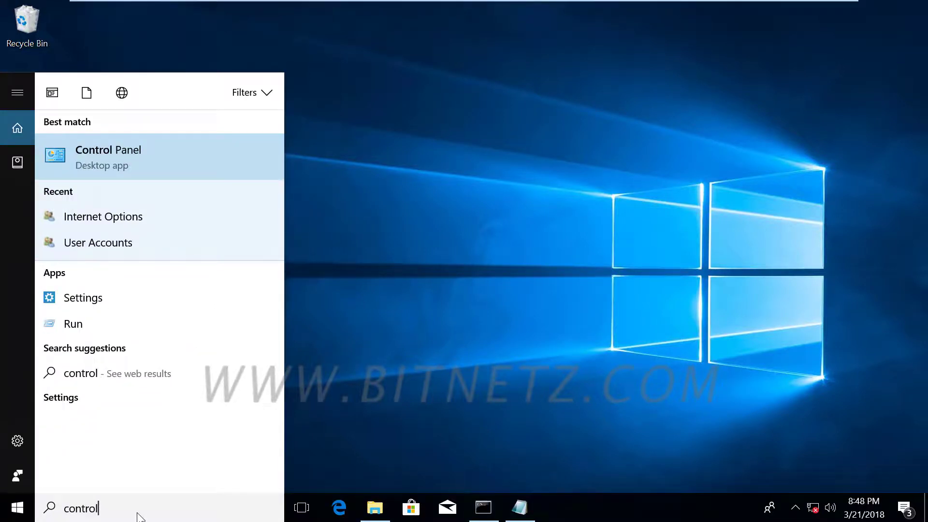
key("Return")
left_click(17, 507)
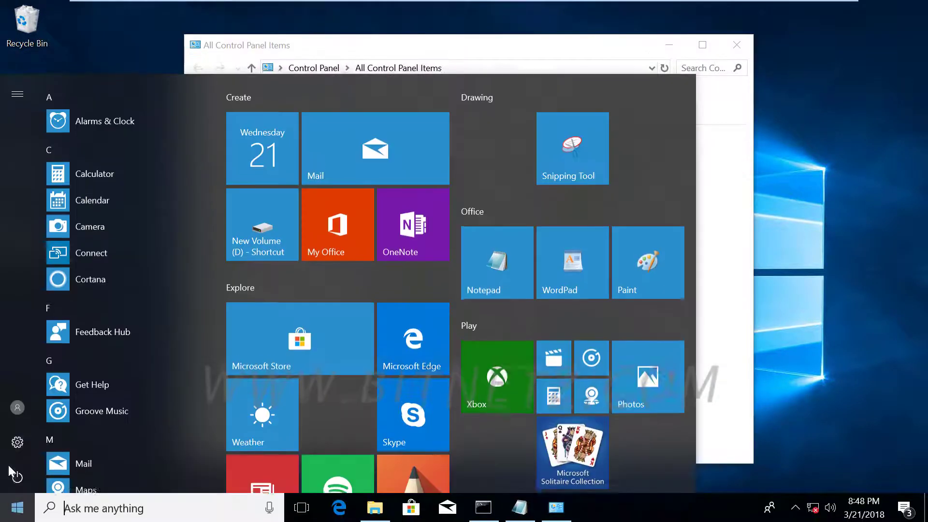
left_click(18, 443)
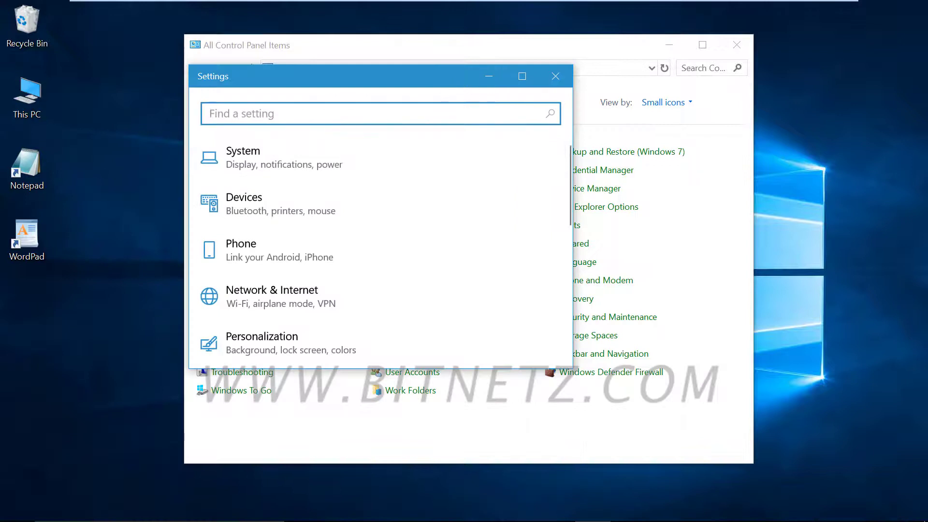
Arrange the Settings and Control Panel windows side by side so that both lists are readable.
left_click_drag(444, 80, 213, 77)
left_click_drag(445, 45, 640, 53)
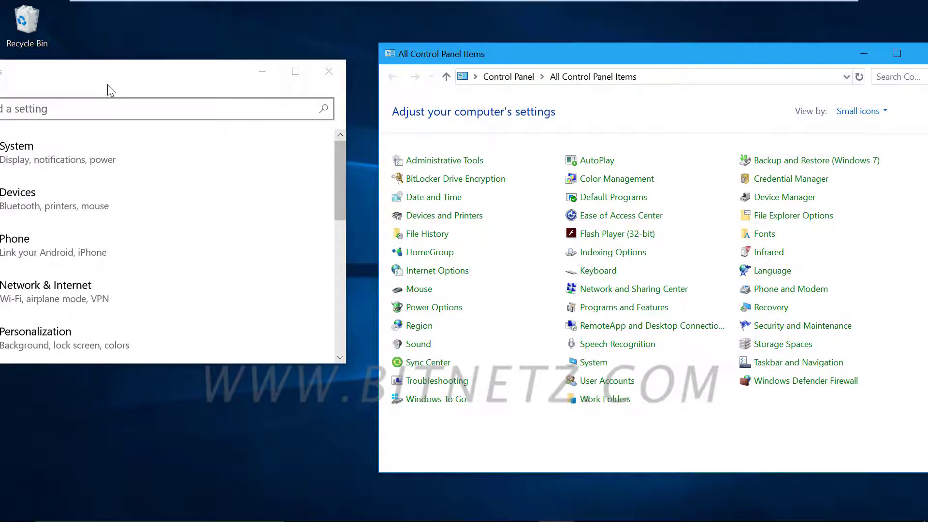
left_click(155, 96)
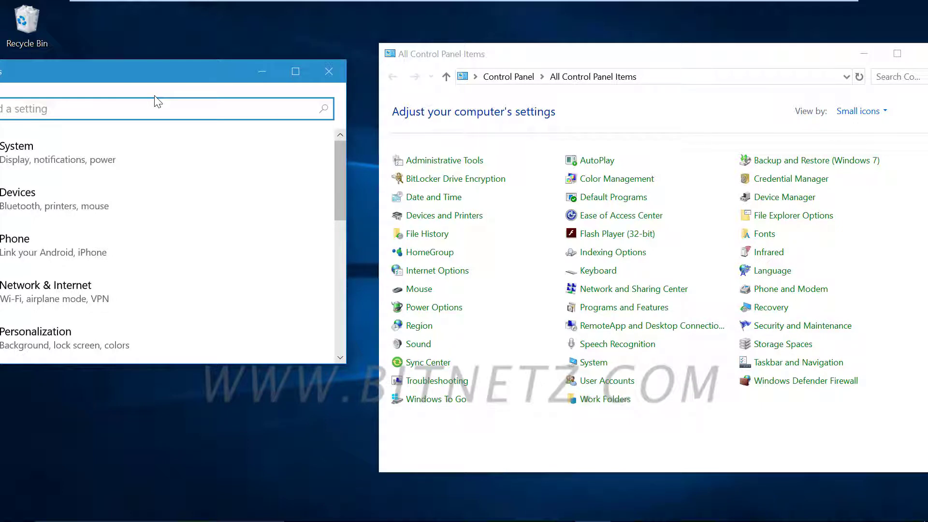
left_click_drag(100, 77, 137, 116)
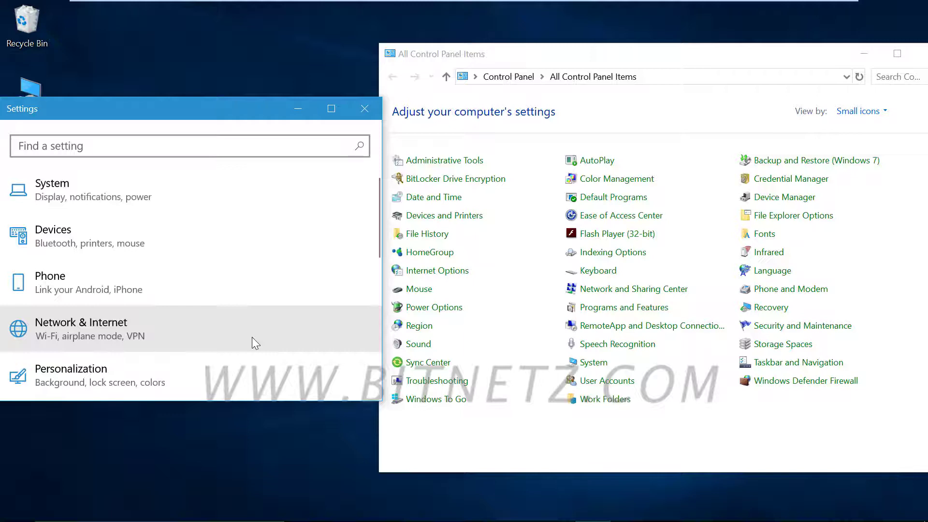
Annotate the screen with "Tool", a boxed "All", ticks beside the five visible Settings categories and an underlined "CMD", and clear the markings.
key("ctrl+2")
mouse_move(279, 187)
left_mouse_down()
mouse_move(268, 187)
mouse_move(333, 202)
left_mouse_up()
left_click_drag(309, 237, 355, 225)
mouse_move(293, 253)
left_mouse_down()
mouse_move(382, 202)
mouse_move(367, 244)
mouse_move(293, 252)
left_mouse_up()
mouse_move(123, 181)
left_mouse_down()
mouse_move(128, 193)
mouse_move(150, 179)
left_mouse_up()
left_click_drag(134, 236, 165, 225)
left_click_drag(134, 276, 161, 268)
left_click_drag(152, 317, 173, 316)
left_click_drag(153, 367, 176, 369)
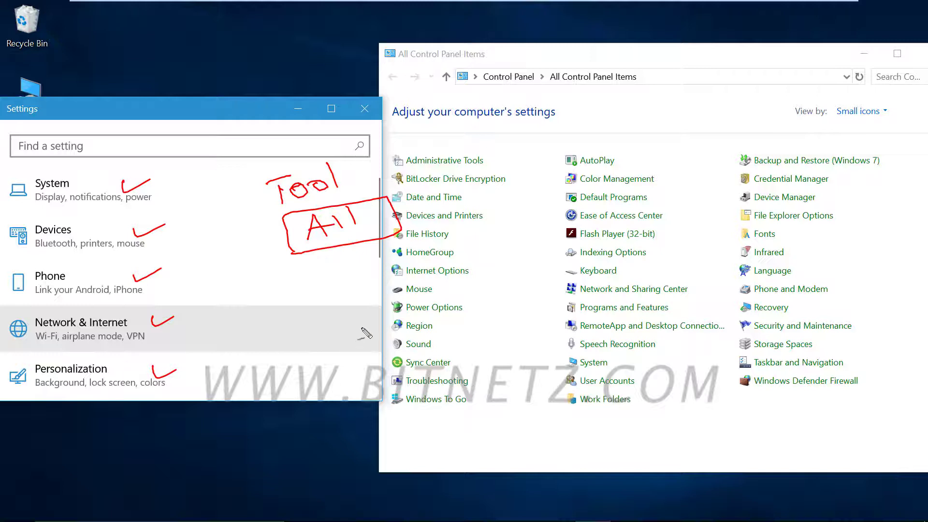
left_click_drag(256, 314, 257, 323)
left_click_drag(261, 312, 285, 313)
left_click_drag(289, 315, 291, 305)
mouse_move(242, 335)
left_mouse_down()
mouse_move(334, 319)
mouse_move(327, 332)
left_mouse_up()
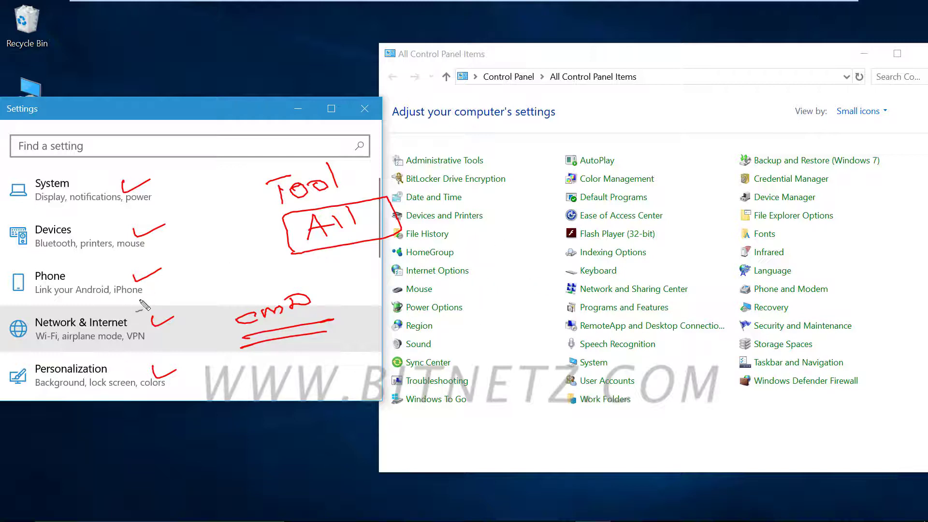
key("Escape")
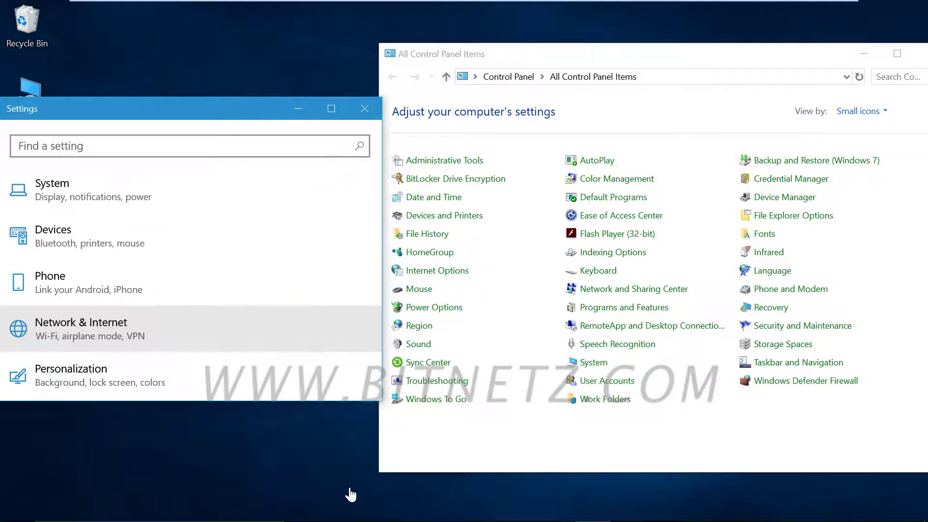
Open Network Connections by running ncpa.cpl from the Run dialog, and minimize its window.
key("super+r")
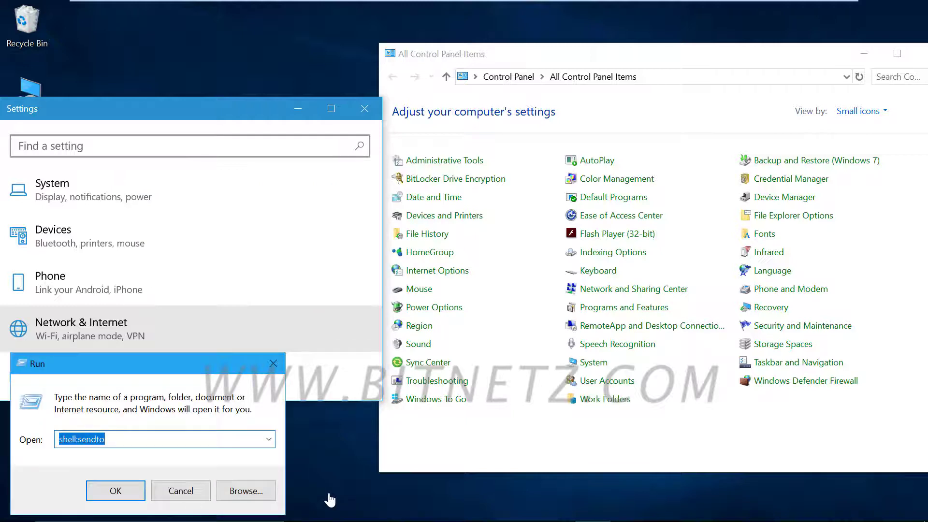
type("ncpa.cpl")
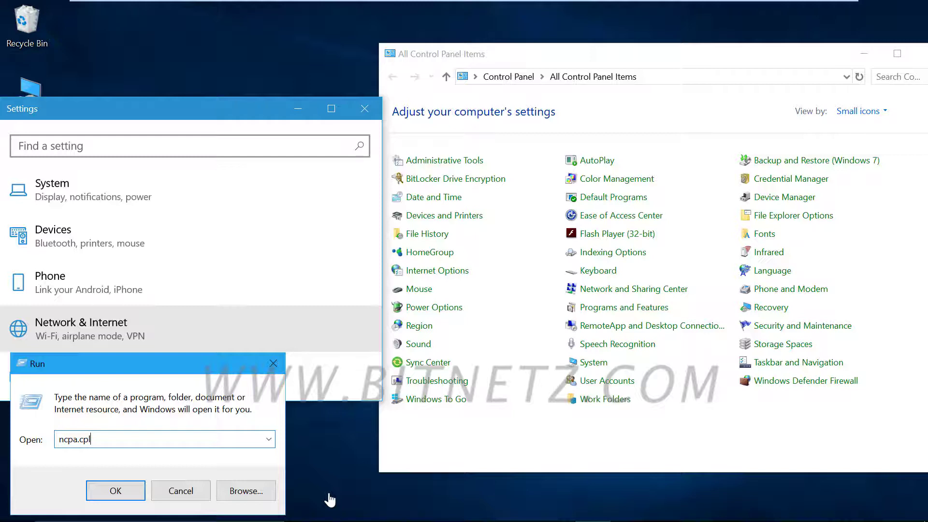
key("Return")
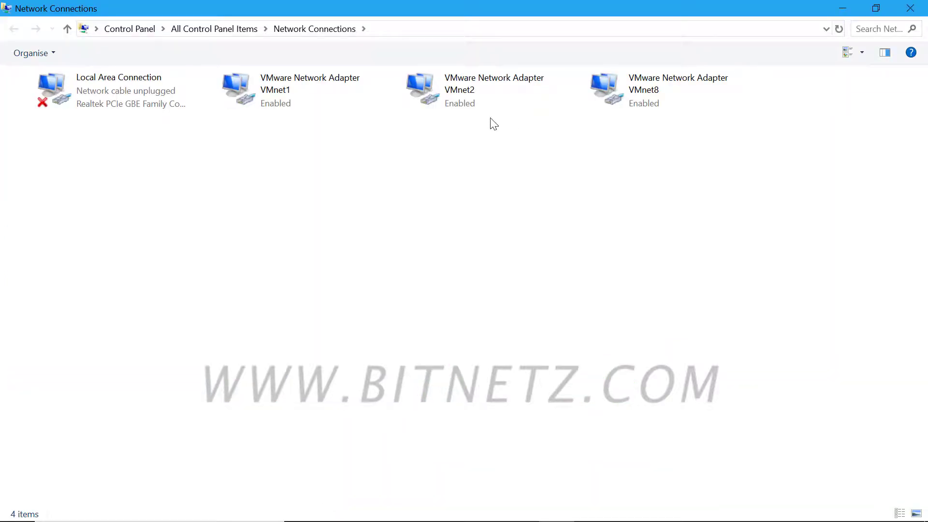
left_click(842, 8)
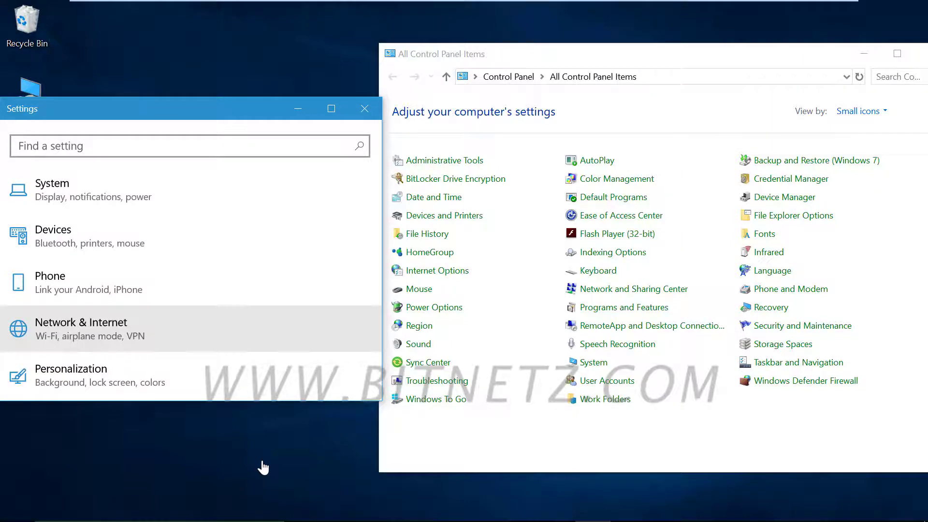
key("super+r")
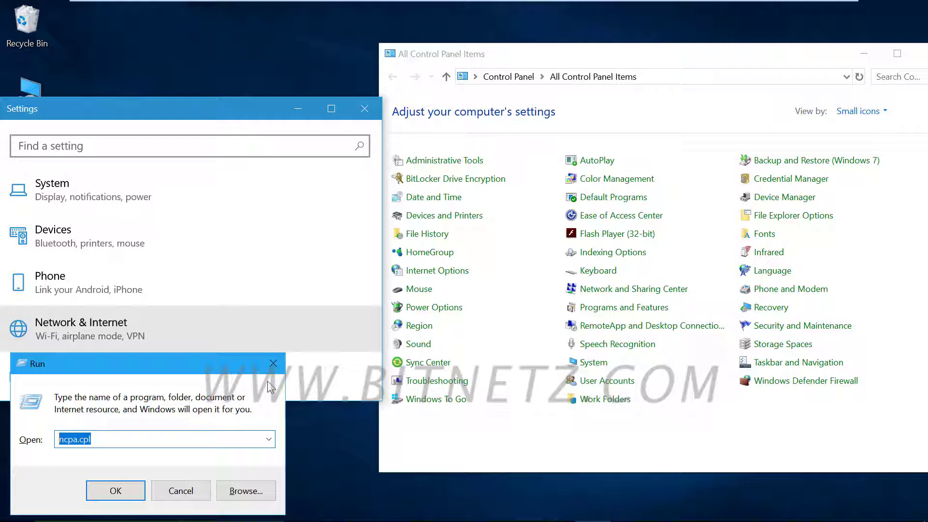
key("Tab")
key("Tab")
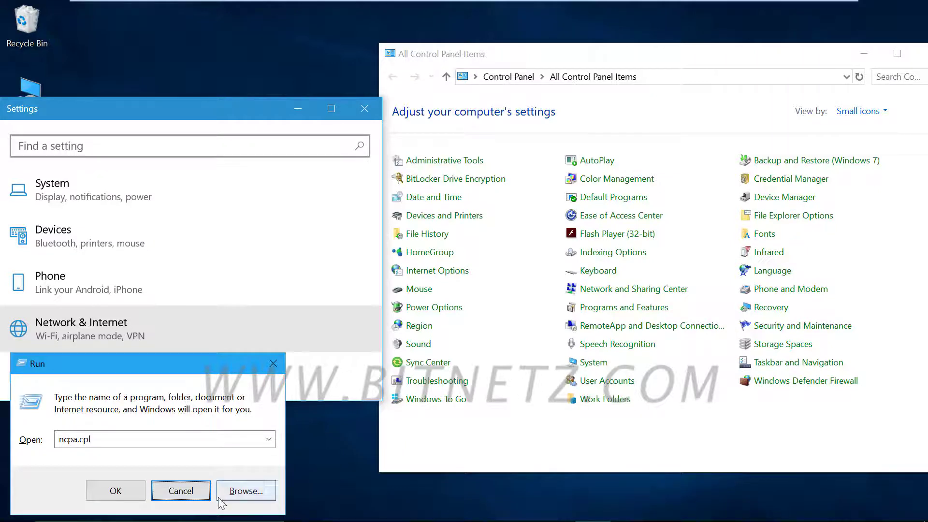
left_click(192, 496)
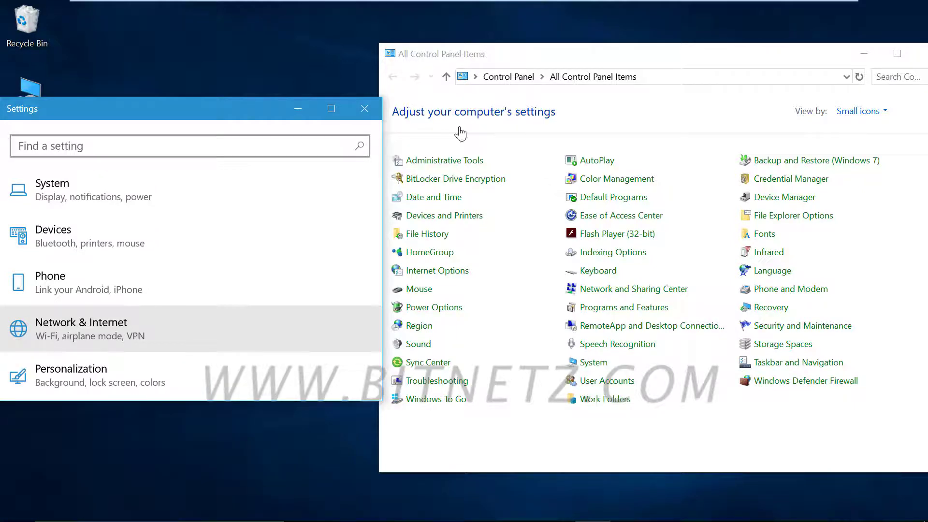
Close the Settings and Control Panel windows.
left_click(364, 110)
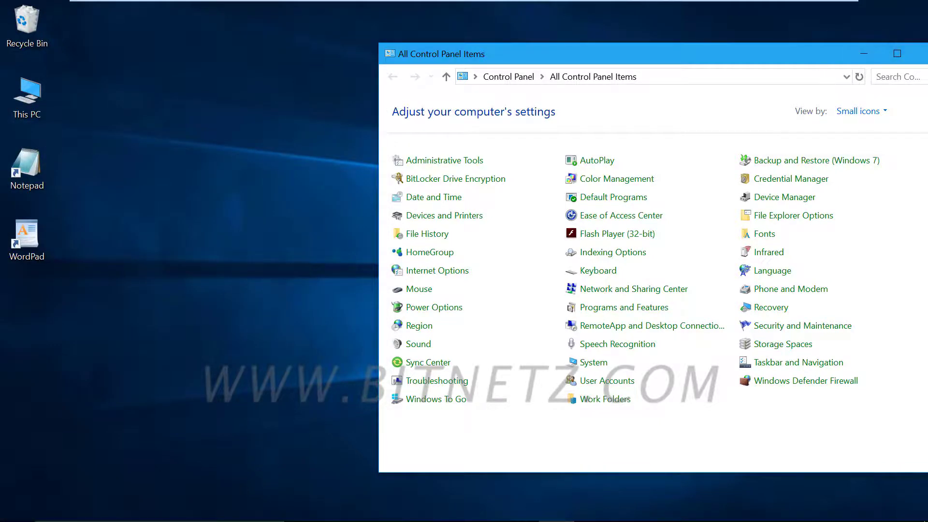
left_click_drag(817, 54, 640, 66)
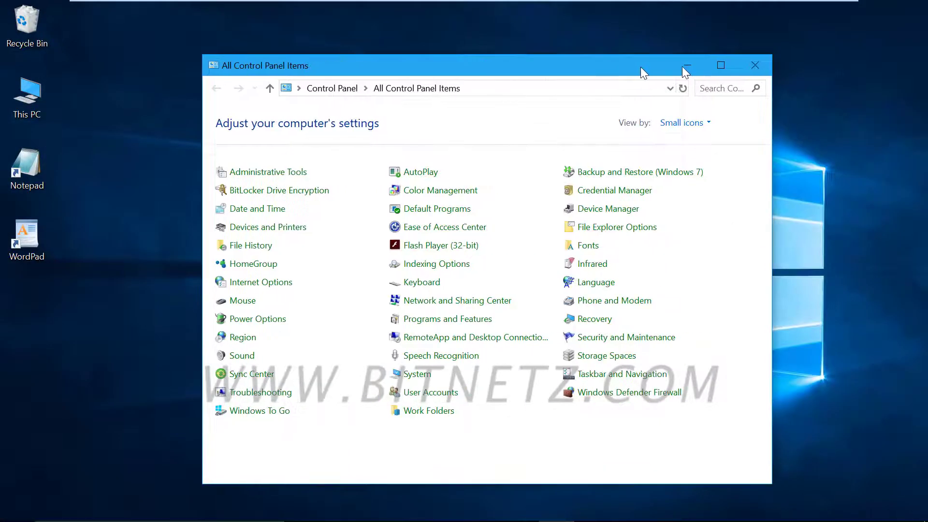
left_click(755, 65)
Open the win1000 text file from New Volume (D:) in Notepad and close the File Explorer window.
double_click(16, 93)
double_click(442, 299)
double_click(255, 346)
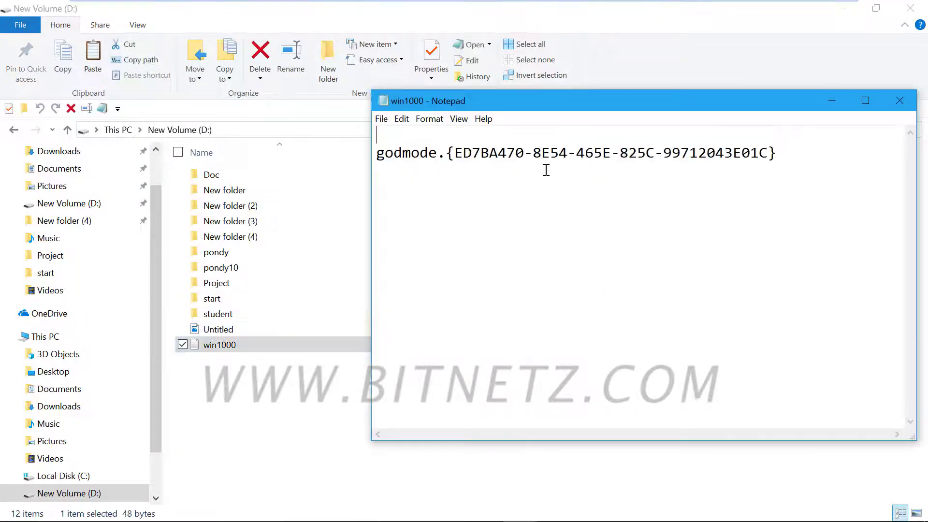
left_click(911, 8)
Duplicate the line godmode.{ED7BA470-8E54-465E-825C-99712043E01C} below the original in win1000.
left_click(399, 163)
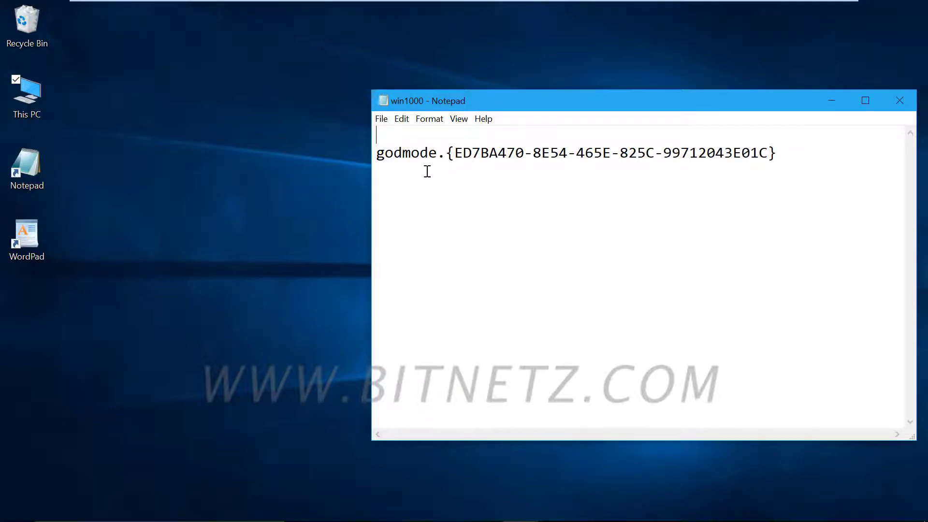
left_click_drag(376, 153, 794, 164)
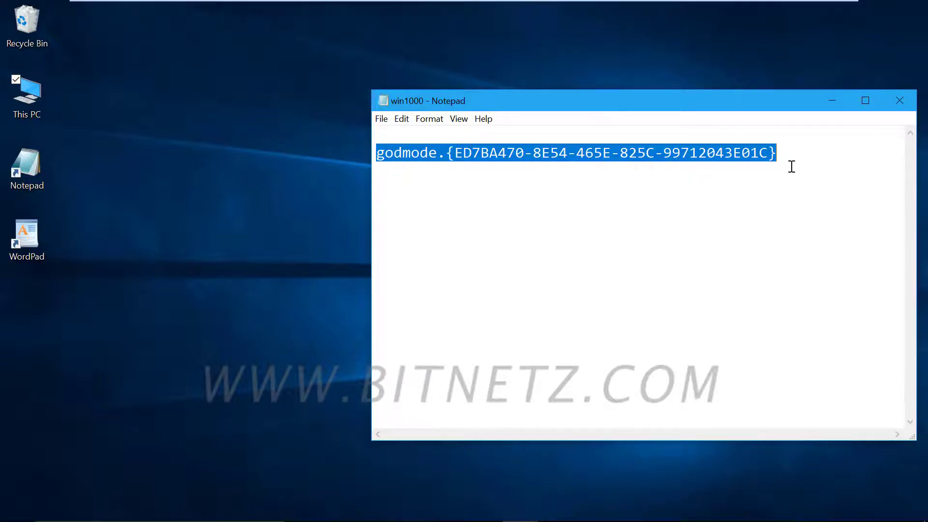
left_click(395, 186)
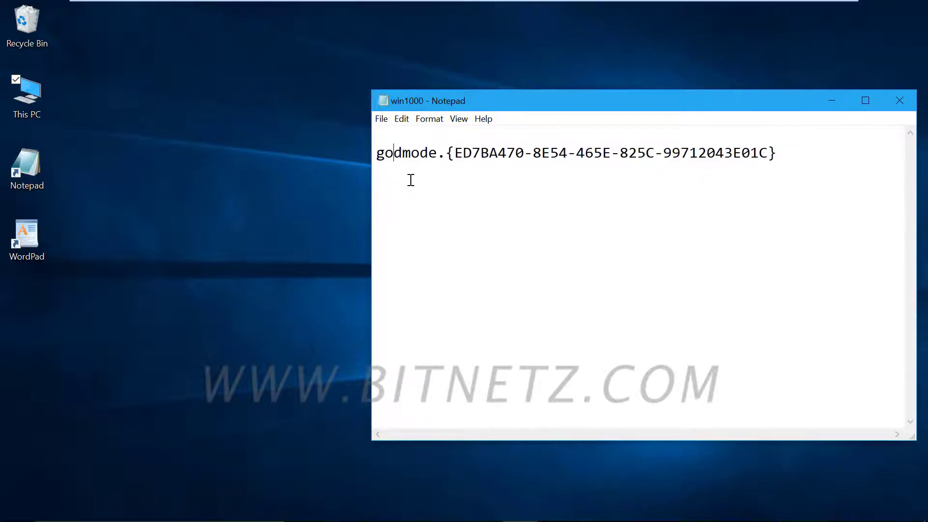
key("ctrl+a")
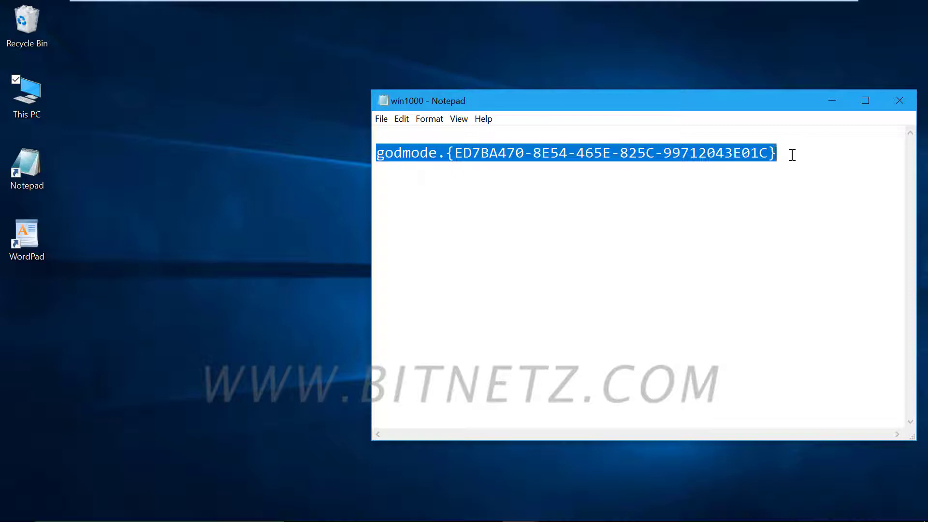
key("ctrl+c")
key("Right")
key("ctrl+v")
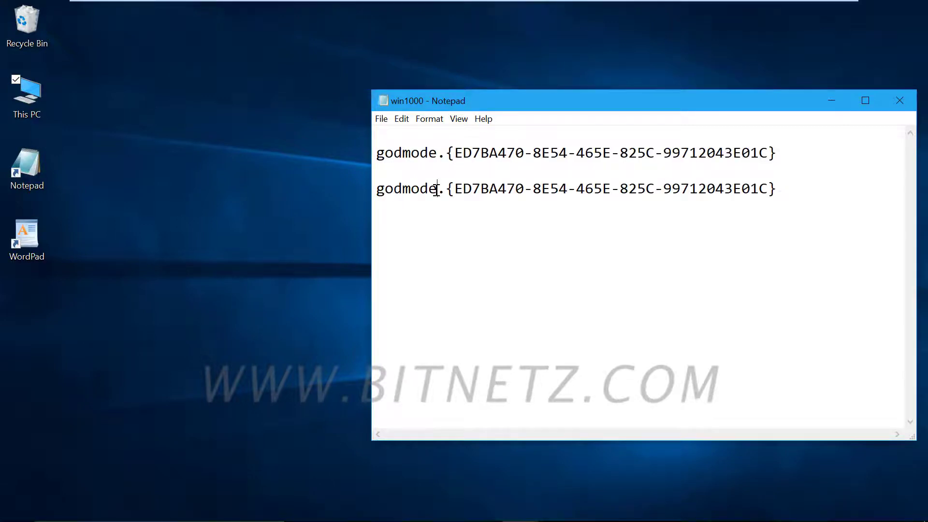
Replace "godmode" with "Tool" in the duplicated line and copy that whole line to the clipboard.
left_click_drag(437, 189, 370, 189)
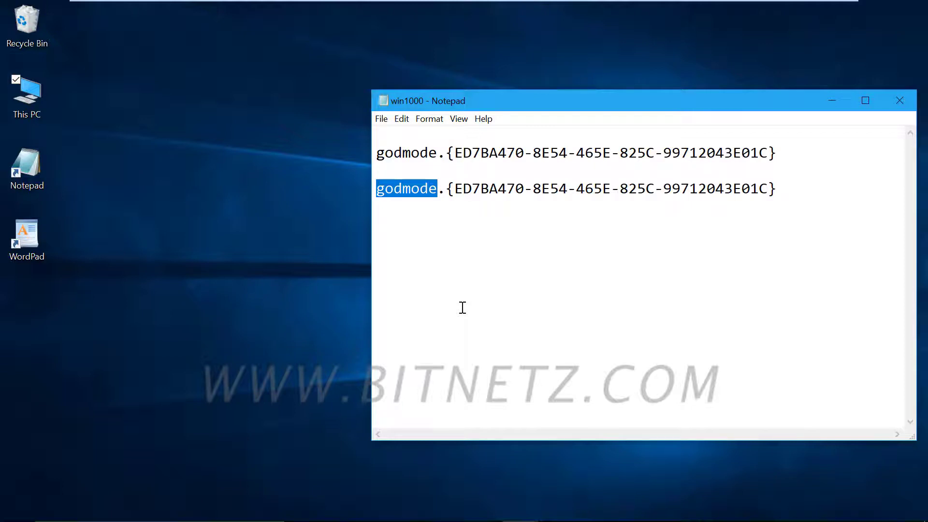
type("Tool")
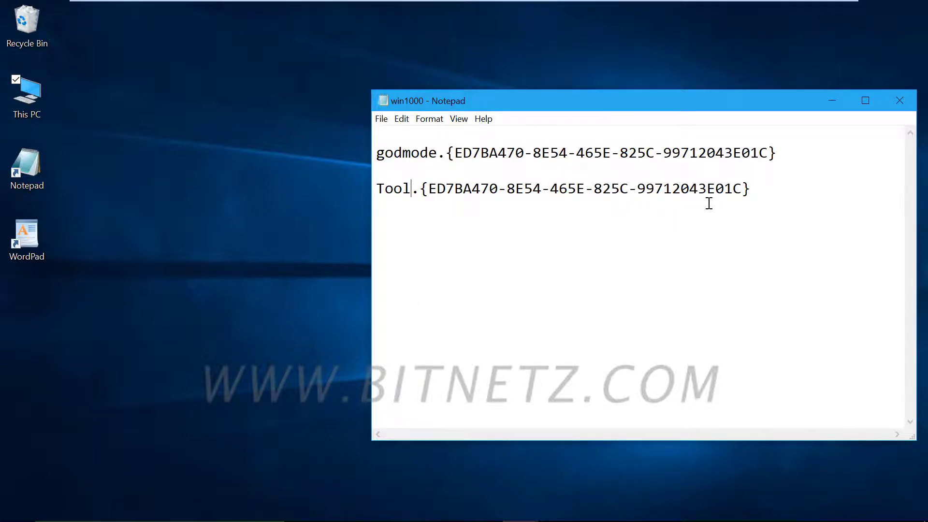
left_click_drag(753, 189, 377, 191)
right_click(417, 192)
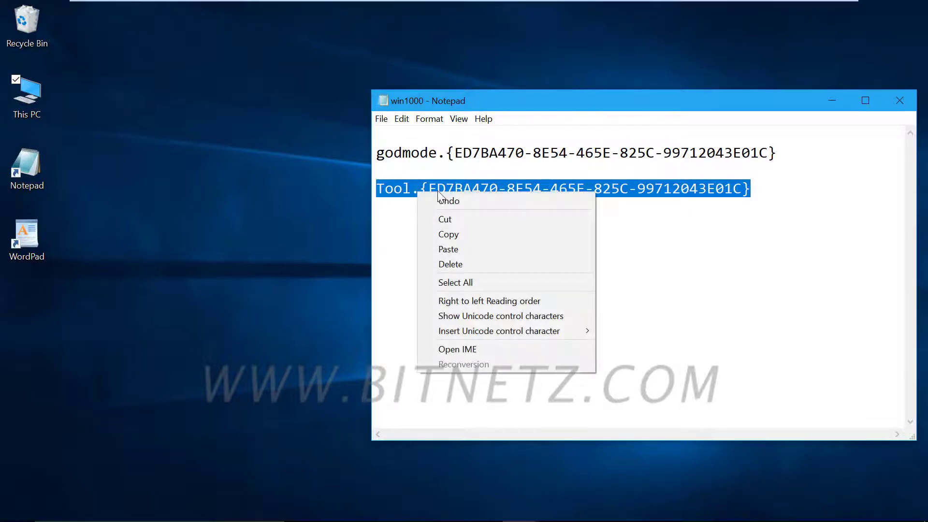
left_click(450, 234)
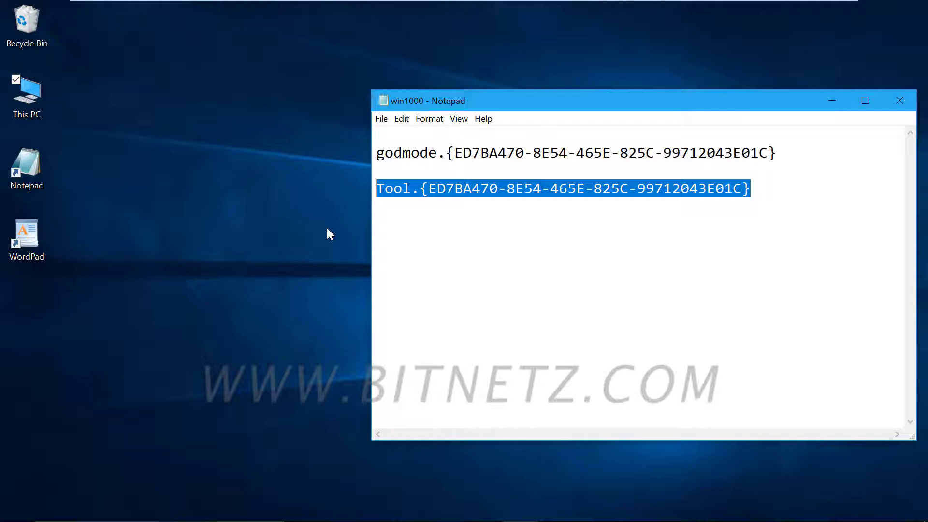
Create a desktop folder named Tool.{ED7BA470-8E54-465E-825C-99712043E01C} from the copied text, and open it.
right_click(166, 158)
mouse_move(208, 259)
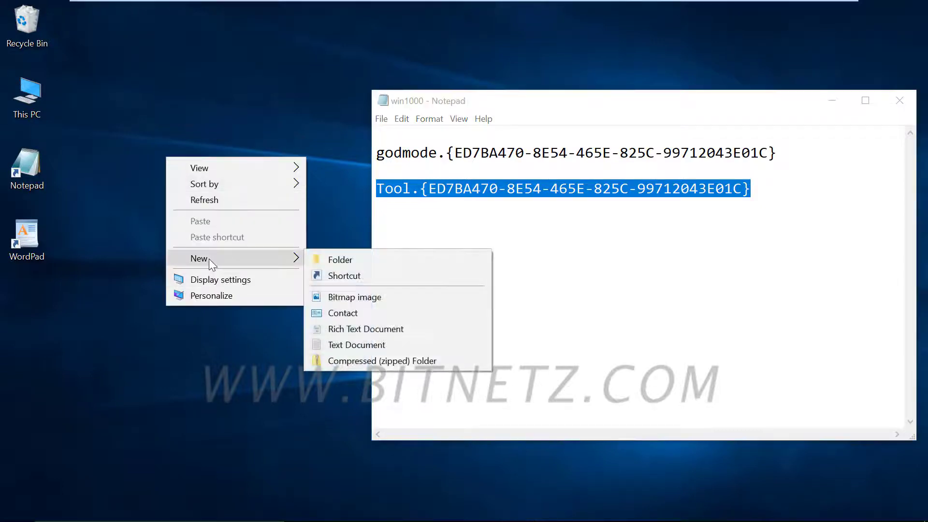
left_click(363, 263)
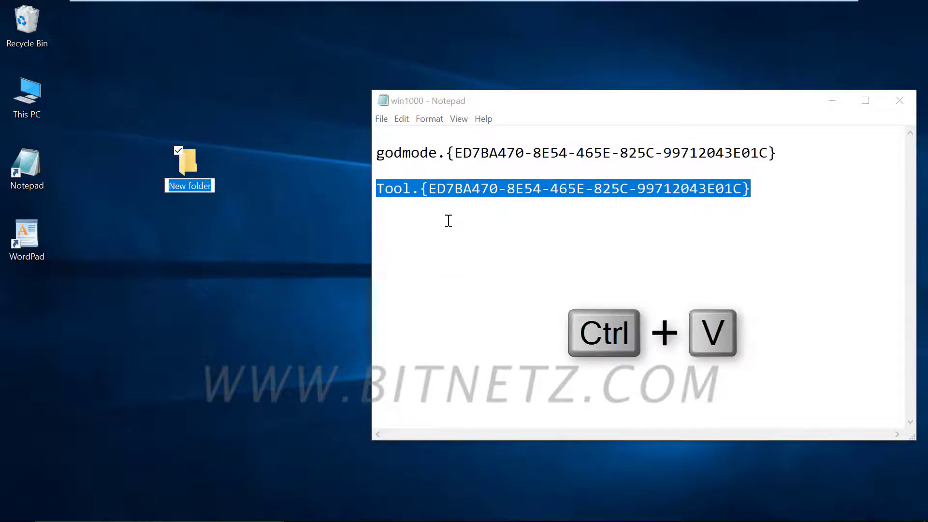
key("ctrl+v")
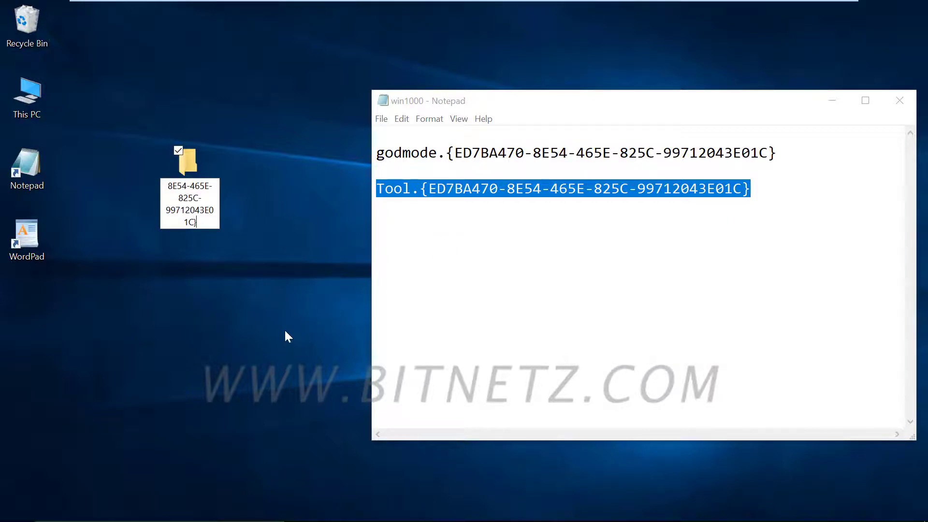
key("Return")
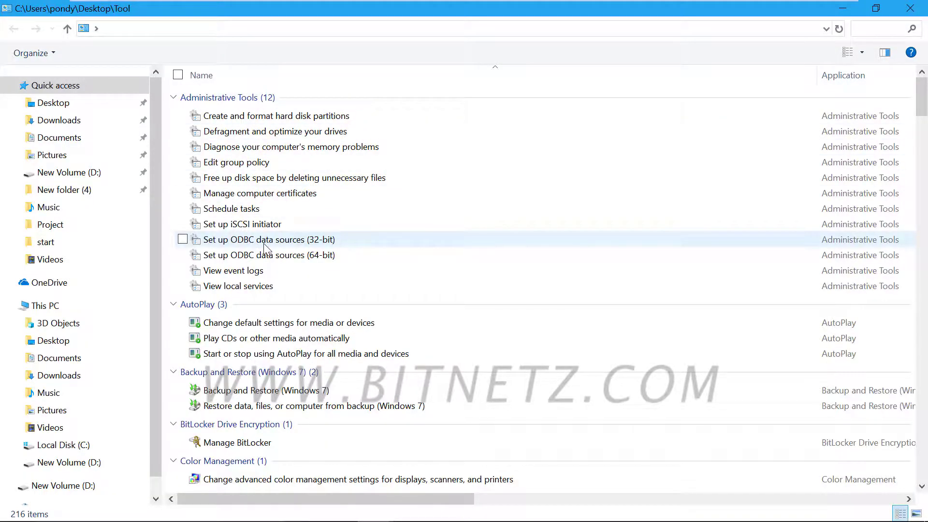
Look through the grouped settings tasks in the Tool folder as far as Internet Options, and select all items.
scroll(264, 247, "down", 1)
scroll(242, 342, "down", 1)
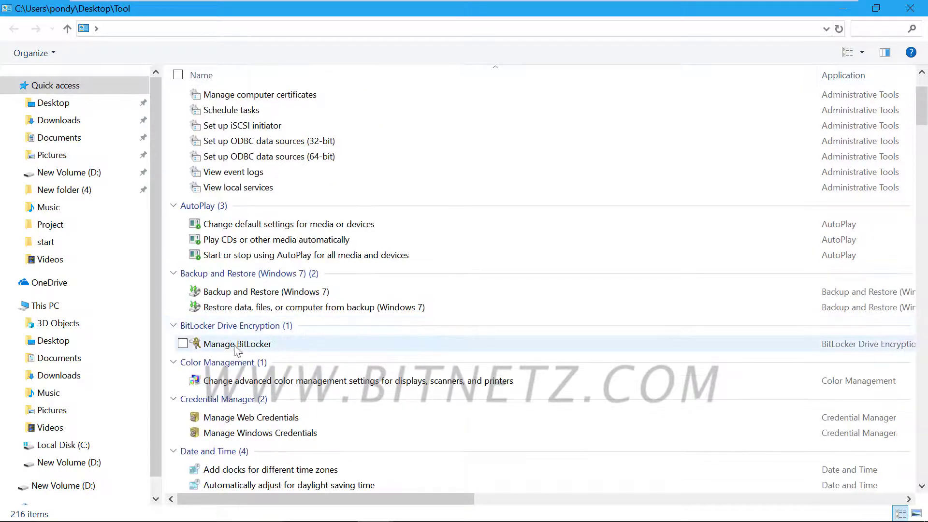
scroll(290, 340, "down", 2)
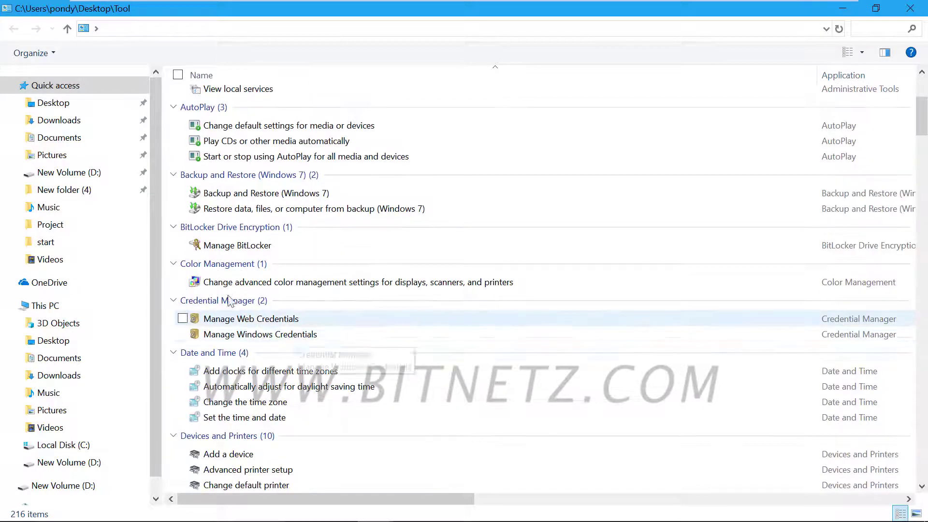
scroll(286, 345, "down", 2)
scroll(293, 342, "down", 3)
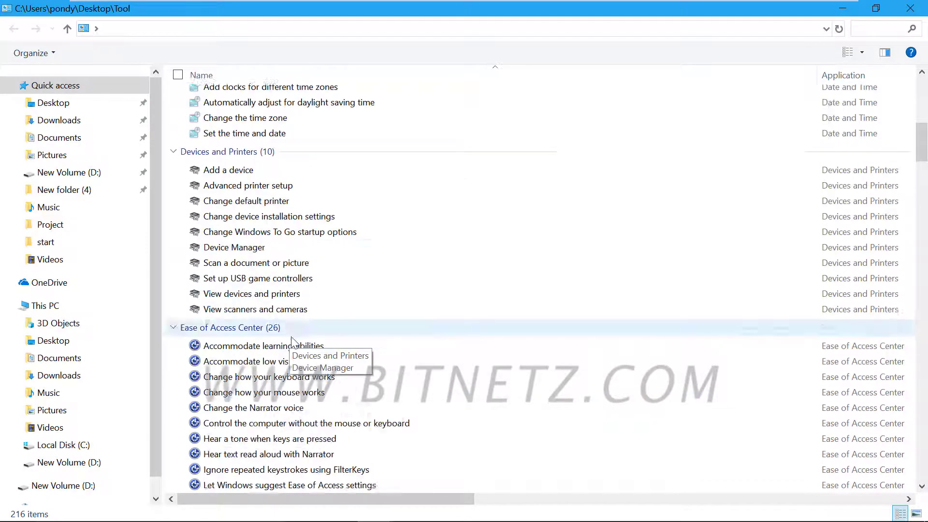
scroll(292, 341, "down", 13)
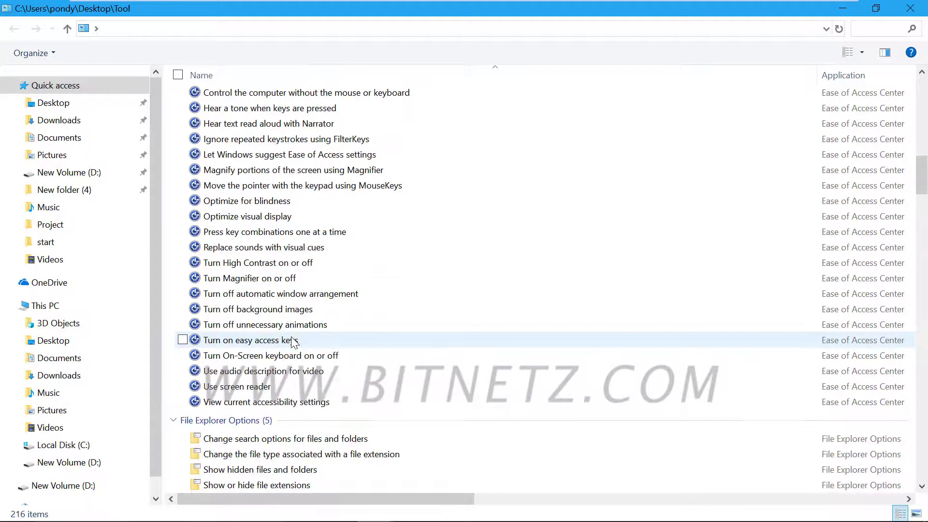
scroll(294, 346, "down", 8)
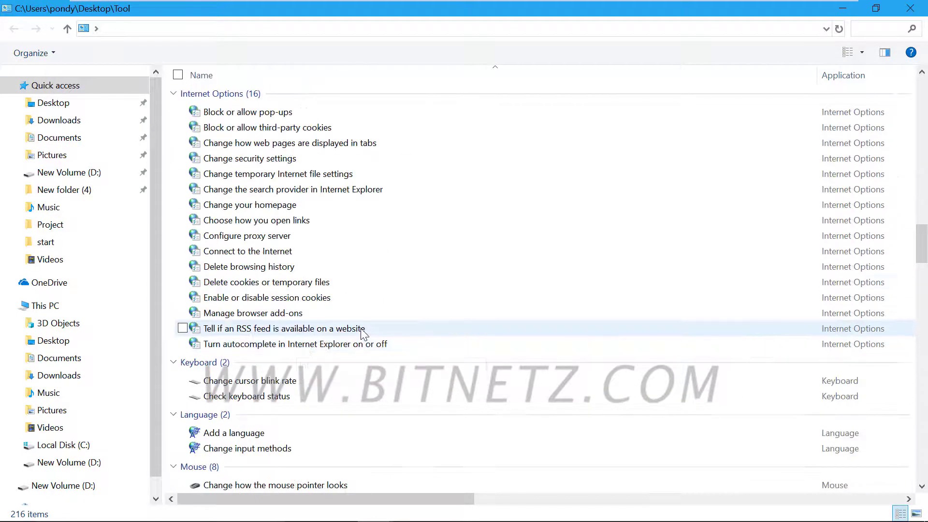
key("ctrl+a")
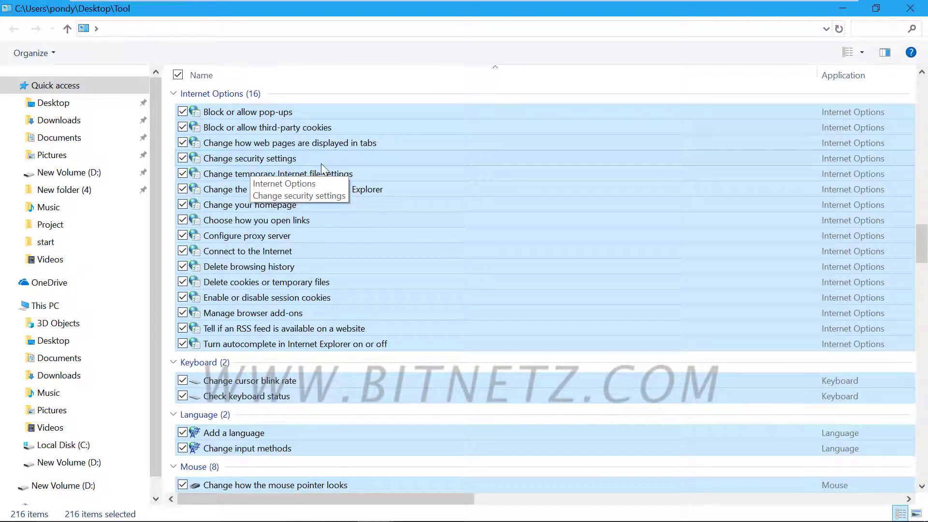
Reverse the name sorting of the Tool folder's tasks, then open the Change the time zone task and cancel its dialog.
scroll(341, 247, "down", 3)
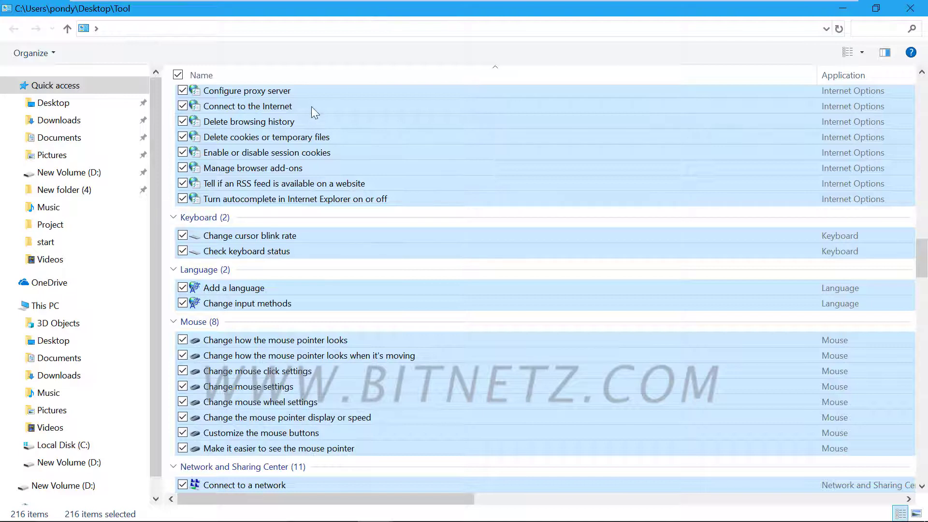
left_click(319, 76)
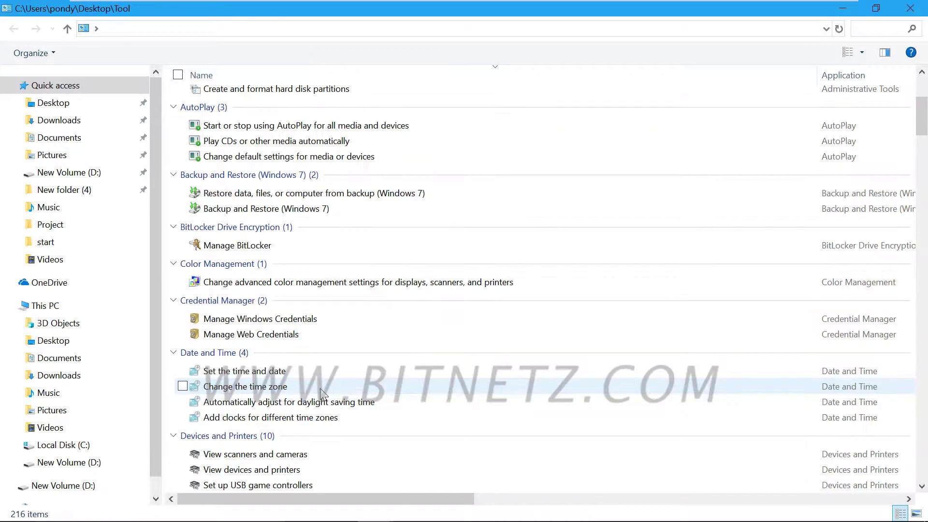
double_click(249, 387)
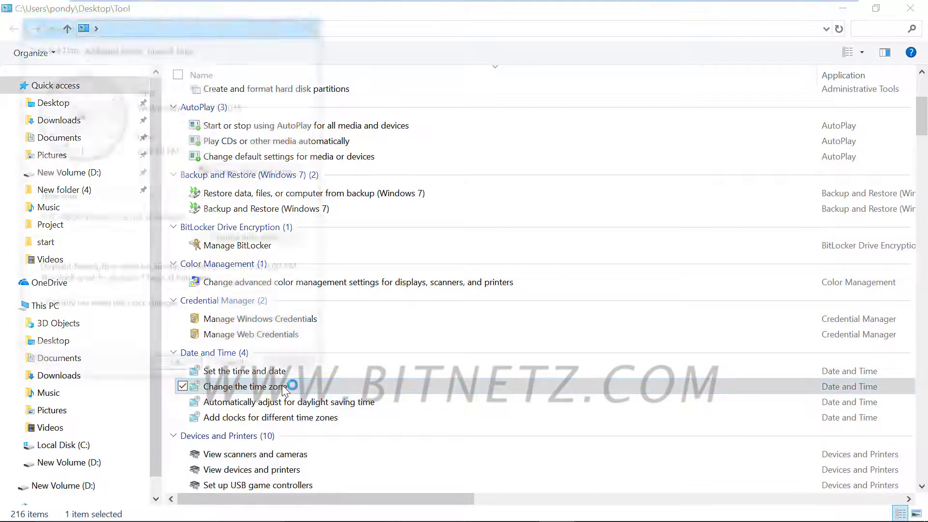
left_click(244, 369)
Open the Change mouse settings task in the Mouse group and cancel the Mouse Properties dialog.
scroll(293, 232, "down", 13)
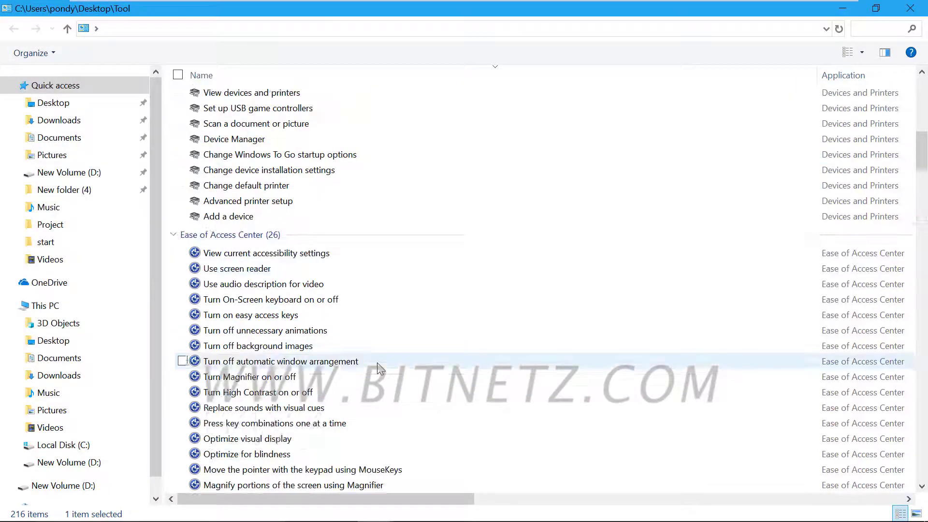
scroll(296, 245, "down", 5)
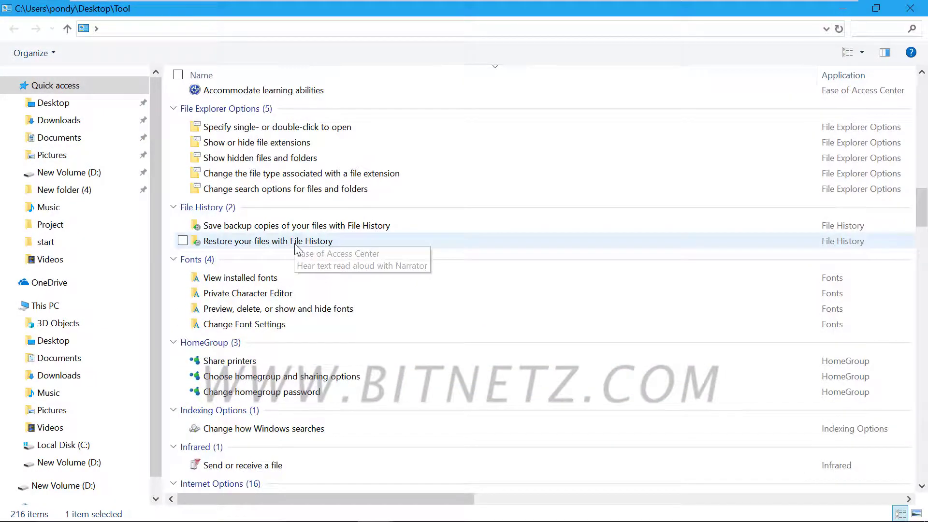
scroll(296, 246, "down", 14)
double_click(265, 264)
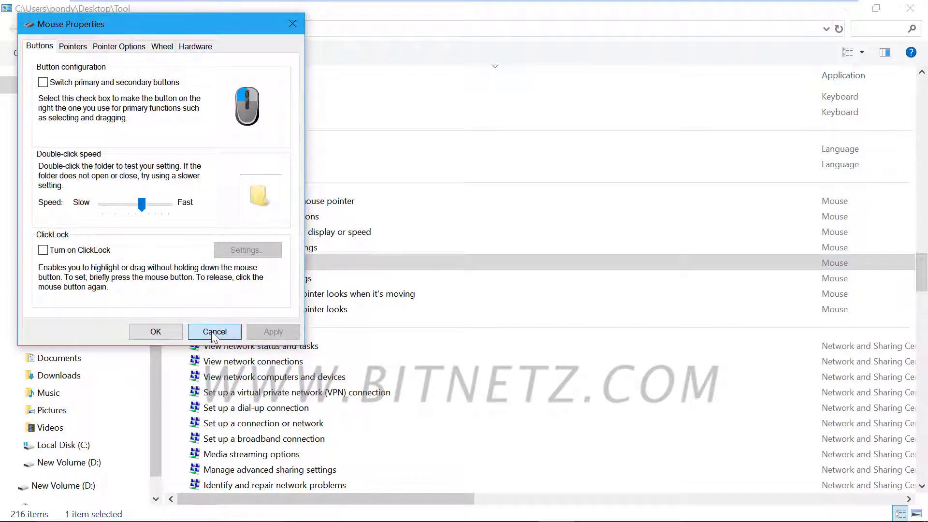
left_click(213, 333)
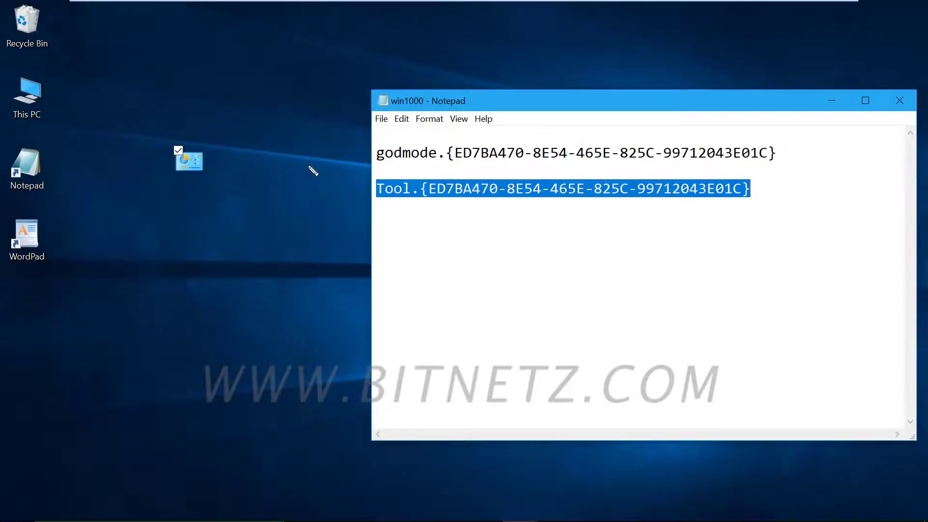
mouse_move(450, 253)
left_mouse_down()
mouse_move(459, 231)
mouse_move(451, 241)
mouse_move(511, 247)
left_mouse_up()
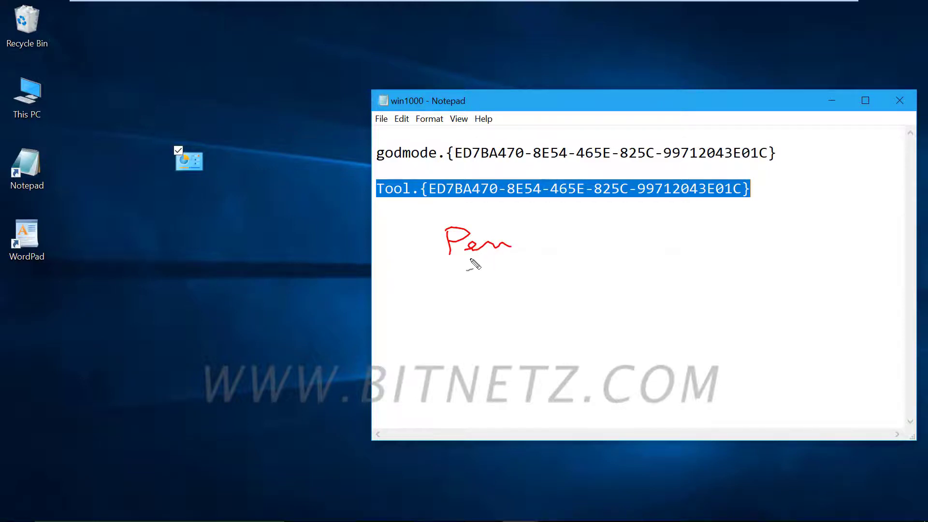
left_click_drag(455, 269, 534, 264)
mouse_move(155, 180)
left_mouse_down()
mouse_move(203, 197)
mouse_move(238, 178)
left_mouse_up()
mouse_move(499, 289)
left_mouse_down()
mouse_move(468, 289)
mouse_move(492, 289)
mouse_move(480, 290)
left_mouse_up()
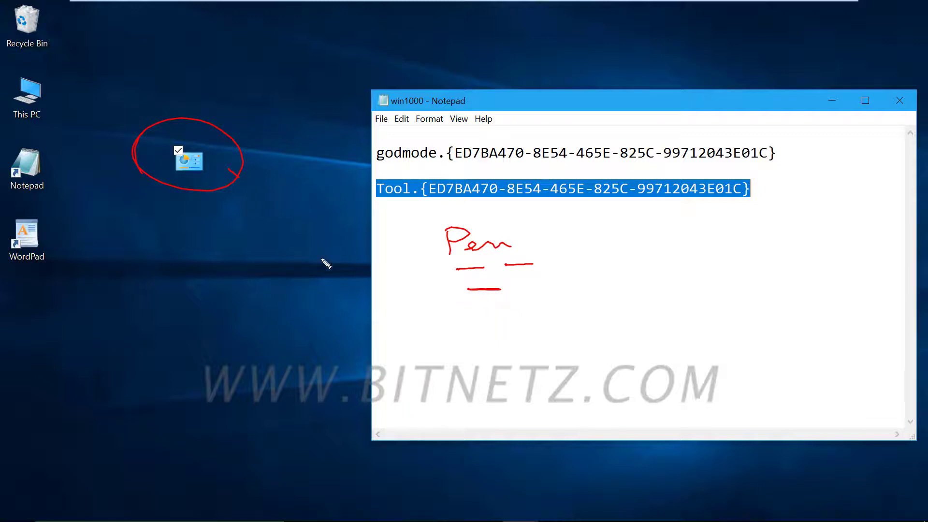
mouse_move(496, 311)
left_mouse_down()
mouse_move(445, 285)
mouse_move(481, 296)
mouse_move(269, 274)
mouse_move(299, 283)
left_mouse_up()
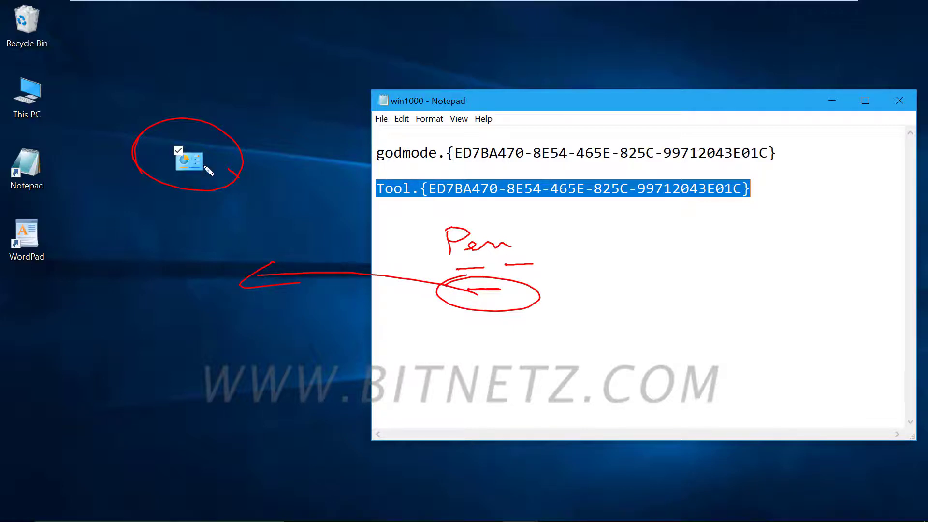
key("Escape")
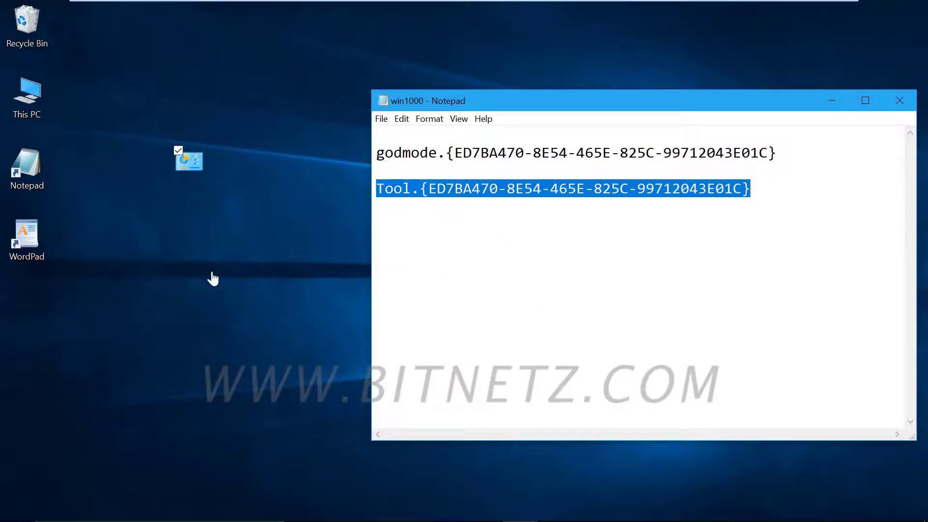
Reopen the desktop Tool folder and look through its task groups as far as the System group.
left_click(197, 167)
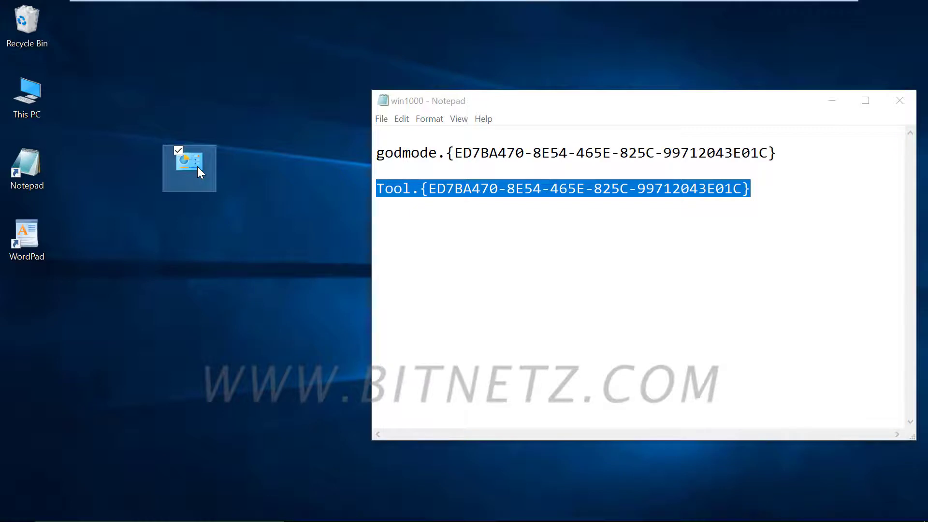
double_click(197, 167)
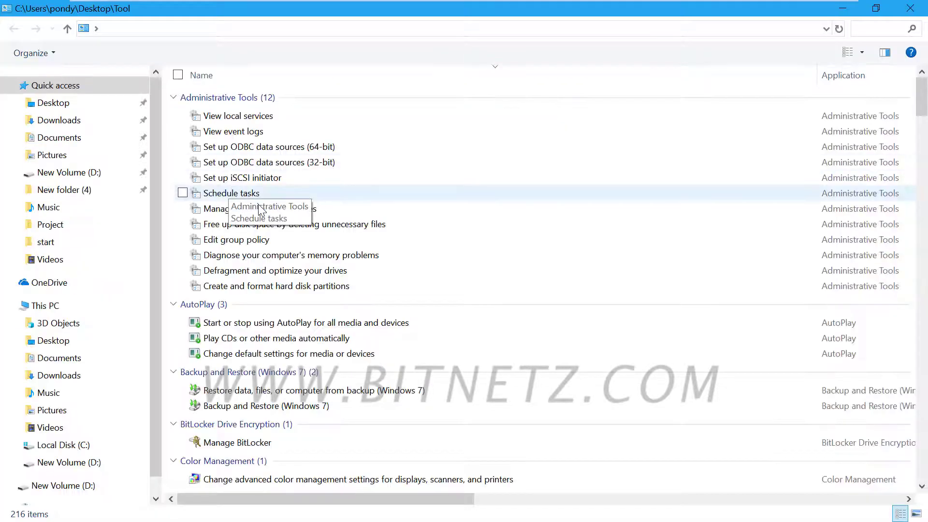
scroll(261, 212, "down", 20)
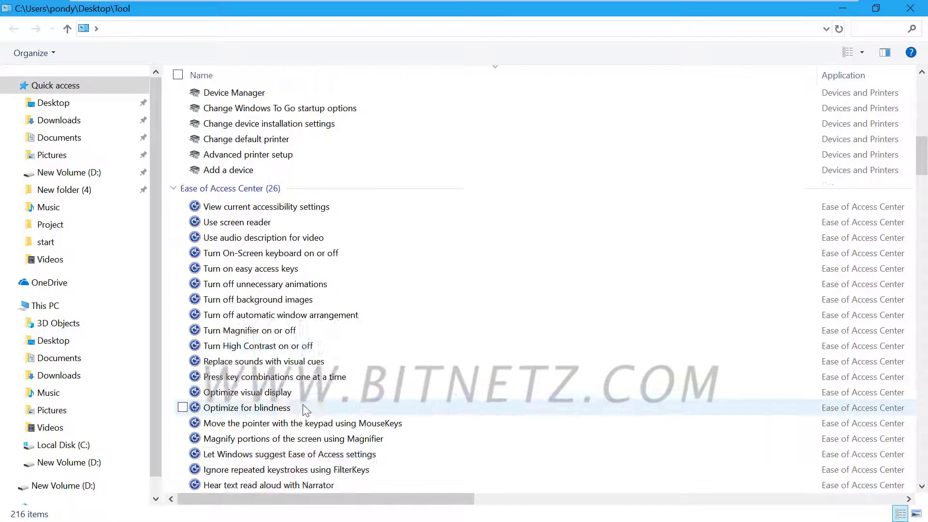
scroll(310, 413, "down", 12)
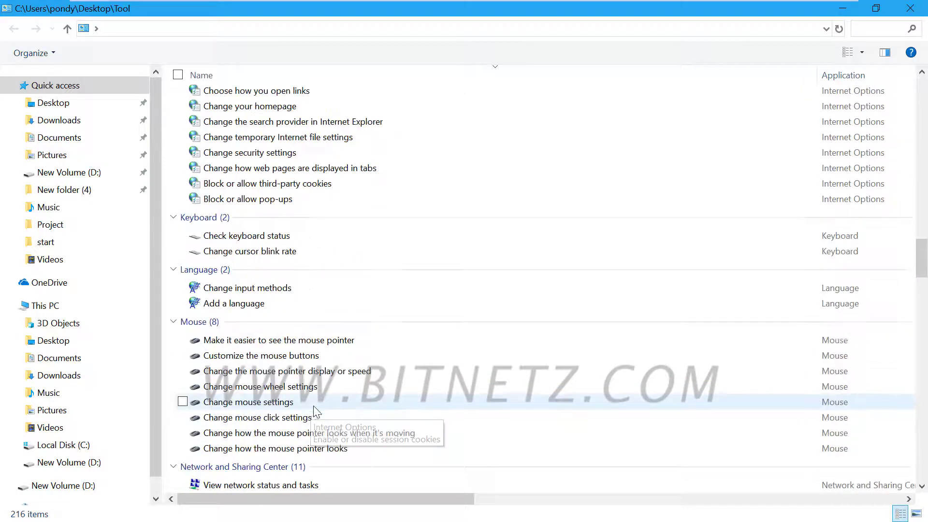
scroll(317, 410, "down", 18)
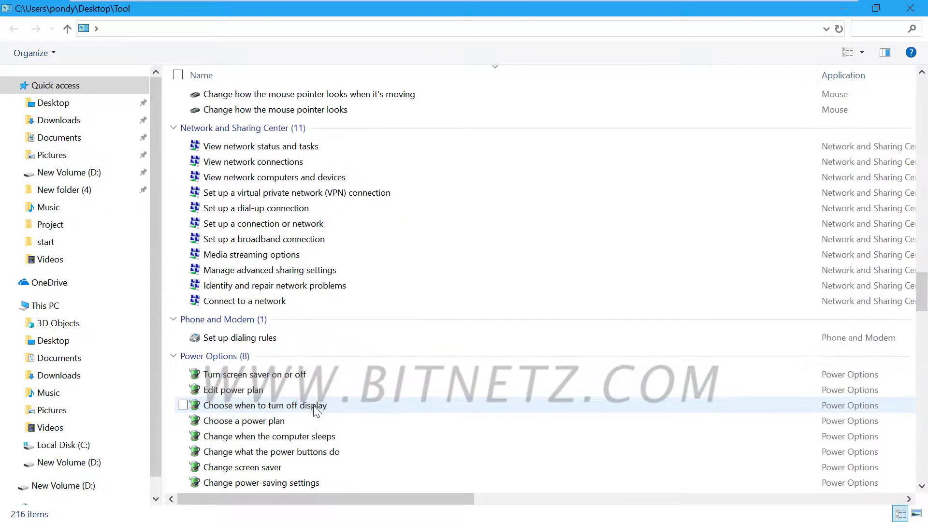
scroll(316, 410, "down", 5)
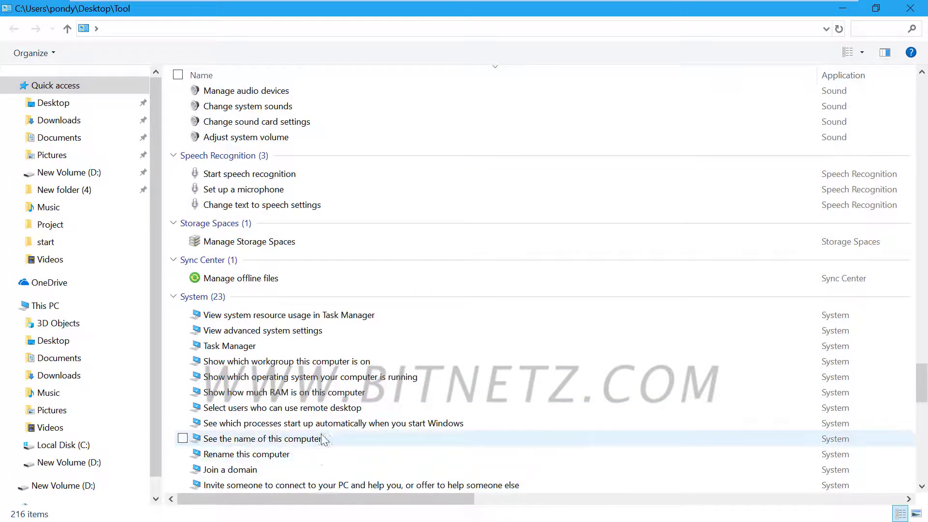
scroll(325, 442, "down", 3)
scroll(325, 449, "down", 7)
scroll(324, 484, "up", 6)
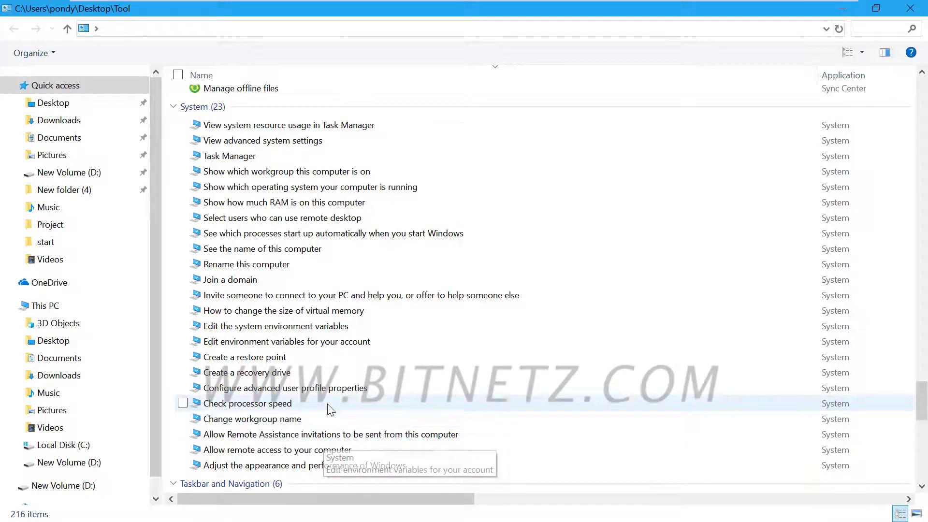
View the installed memory through the Show how much RAM is on this computer task, and close the System window.
left_click(293, 204)
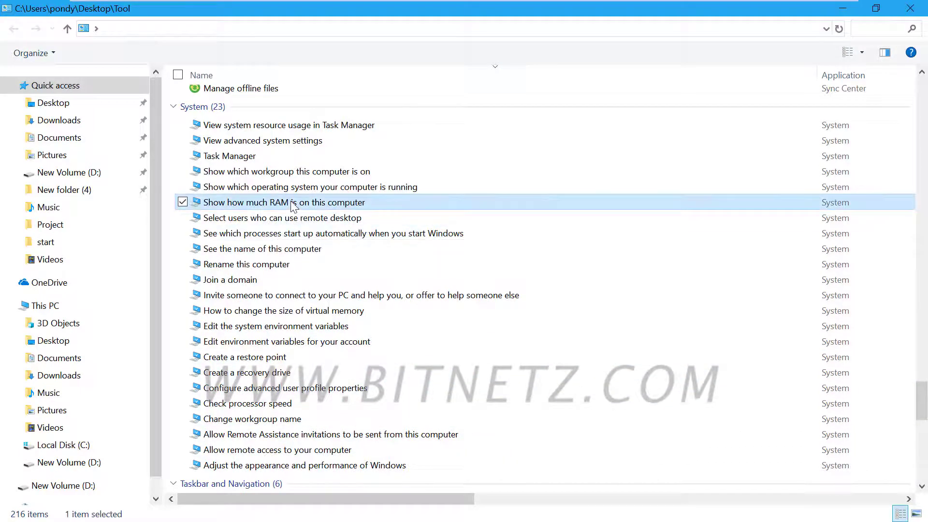
double_click(292, 204)
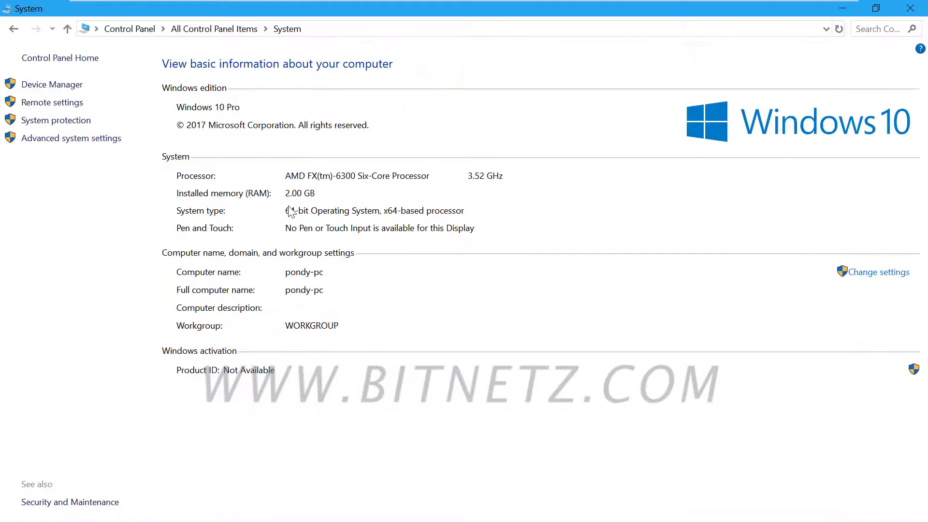
left_click(922, 10)
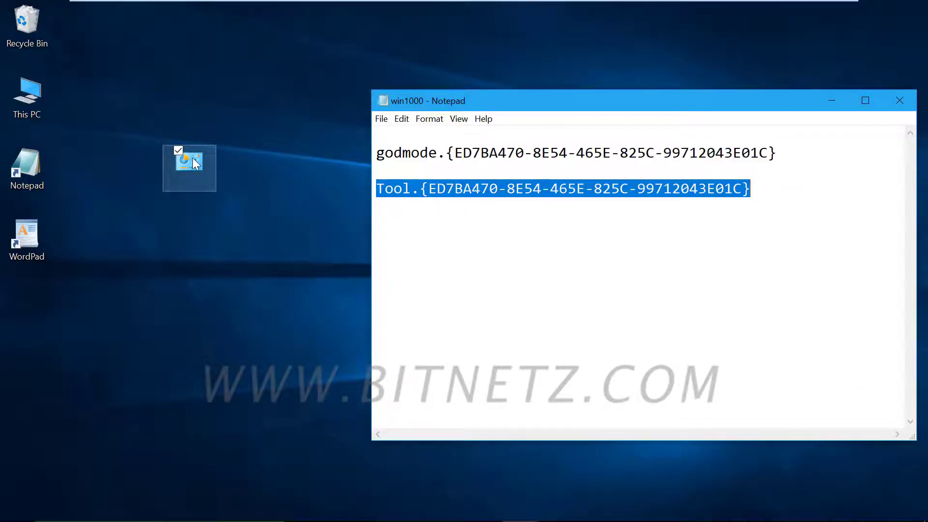
Open the Tool folder again, look through its groups as far as User Accounts, and close the folder.
double_click(183, 163)
scroll(359, 322, "down", 10)
scroll(360, 322, "down", 20)
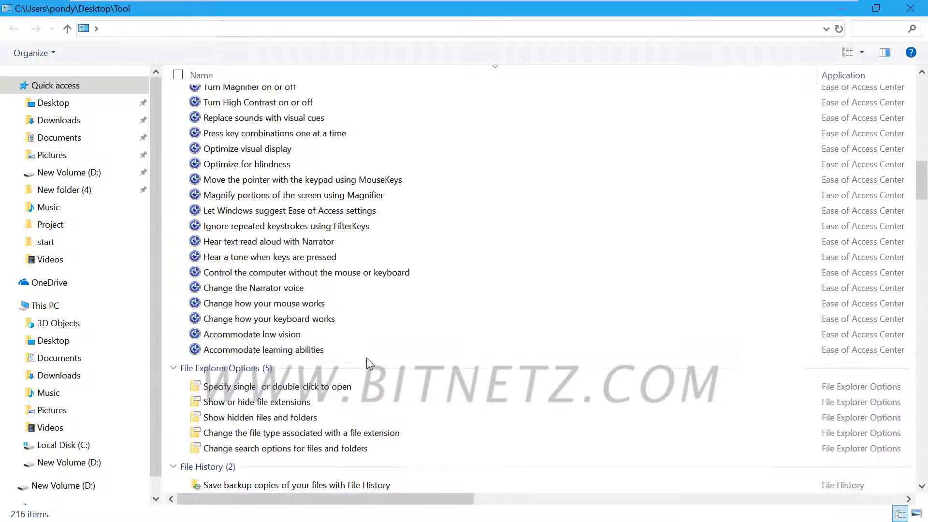
scroll(382, 372, "down", 12)
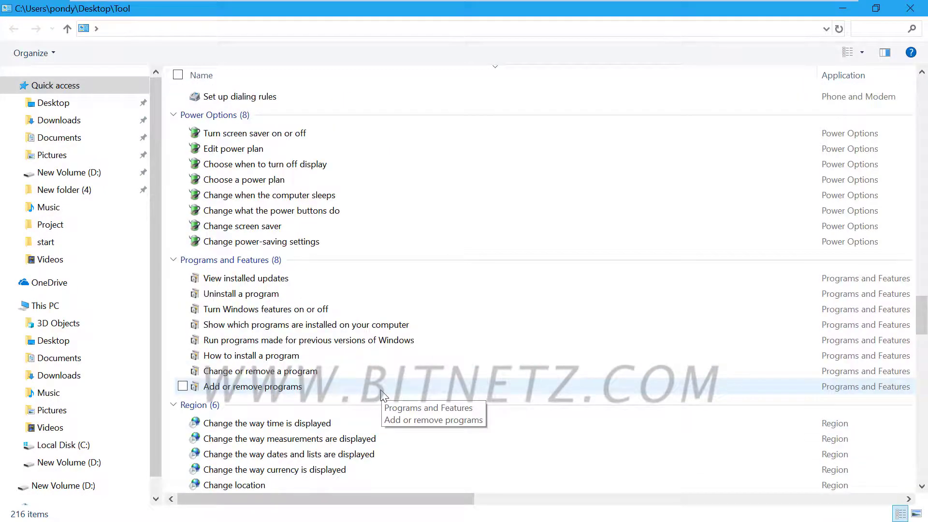
scroll(383, 393, "down", 12)
scroll(382, 391, "down", 12)
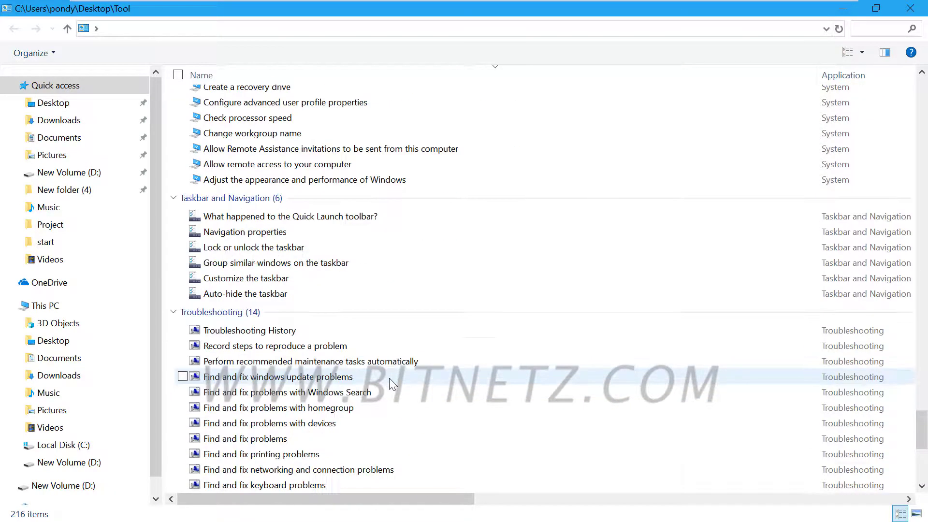
scroll(392, 382, "down", 4)
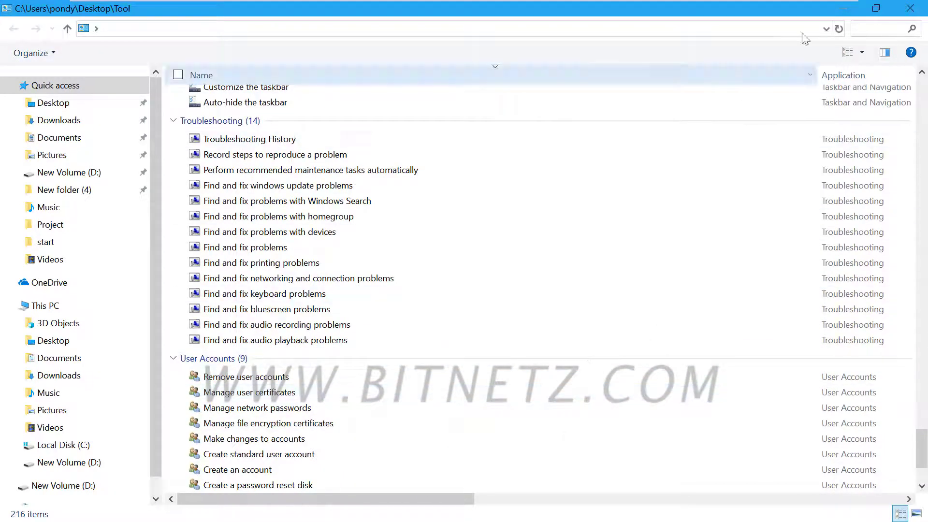
left_click(911, 9)
Close win1000 without saving its changes, and delete the Tool folder from the desktop.
left_click(760, 190)
left_click_drag(759, 190, 414, 189)
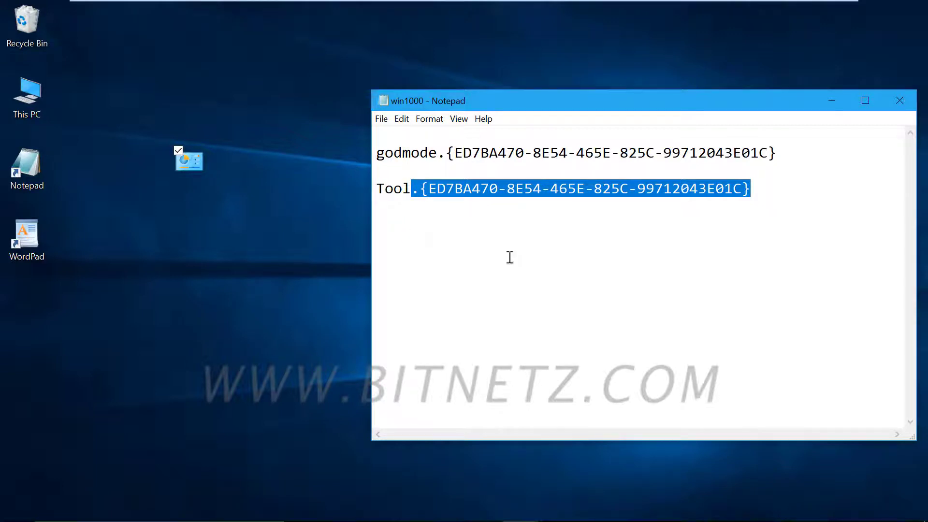
key("alt+F4")
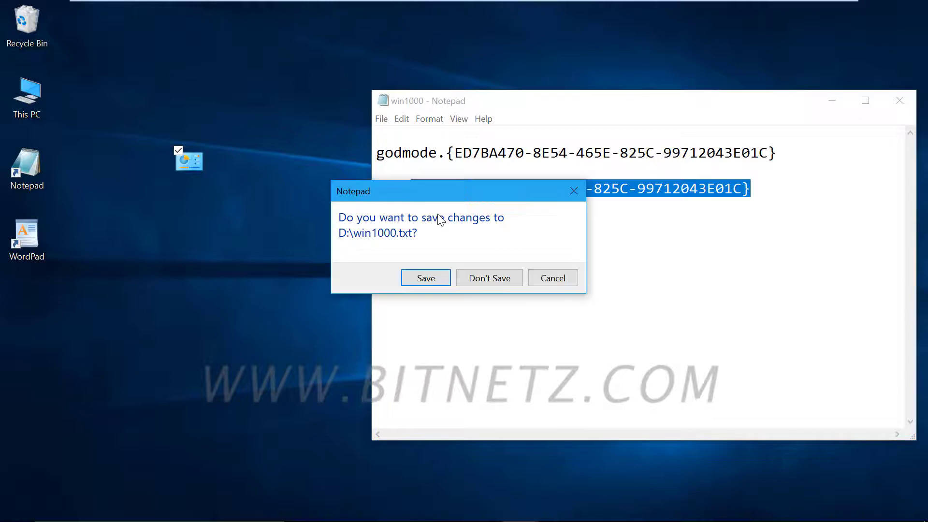
left_click(485, 283)
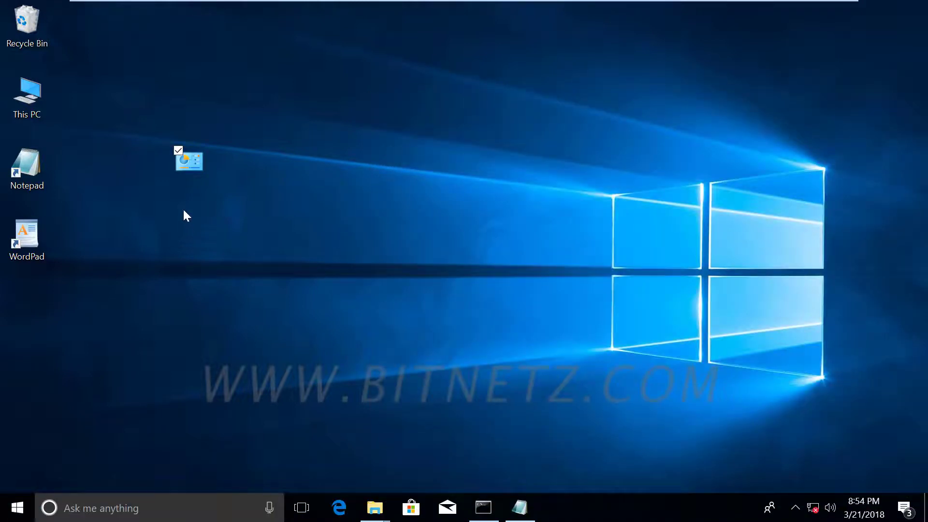
right_click(183, 164)
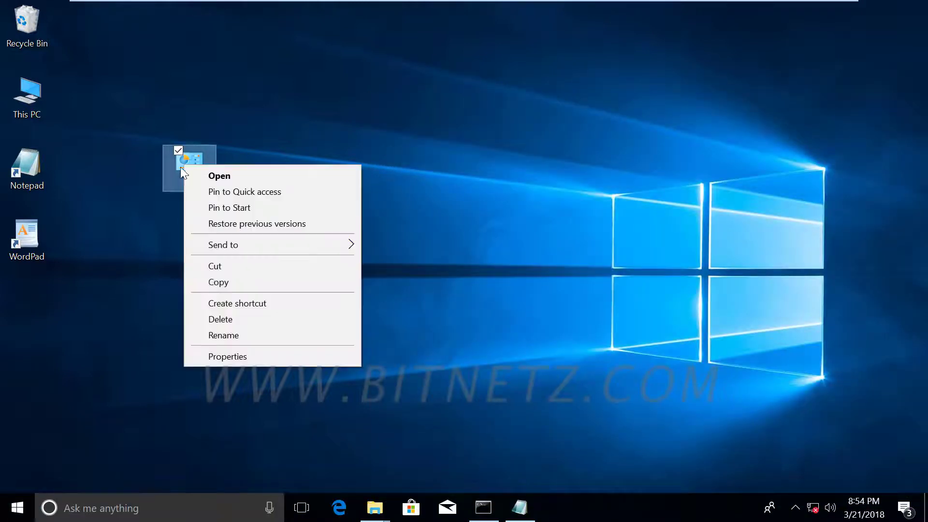
left_click(223, 317)
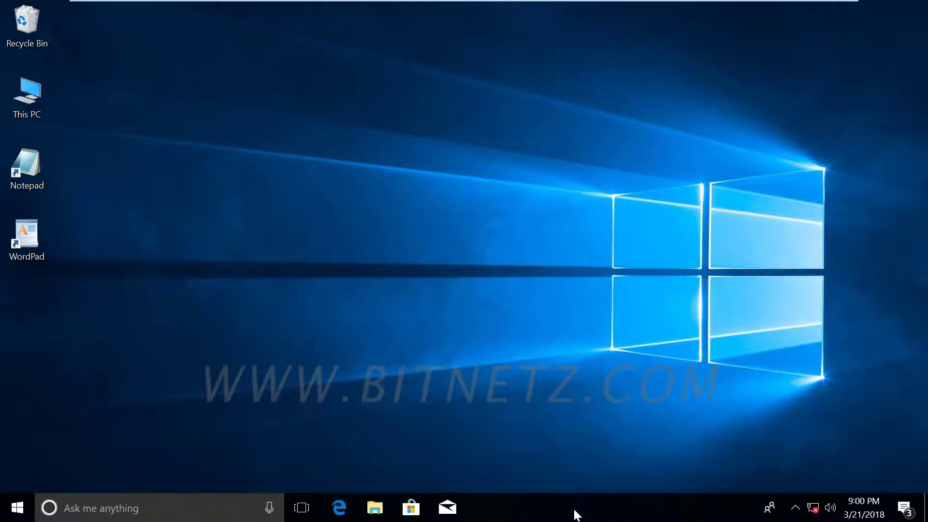
Open the taskbar settings to check the automatic hiding options, and close the Settings window.
right_click(574, 506)
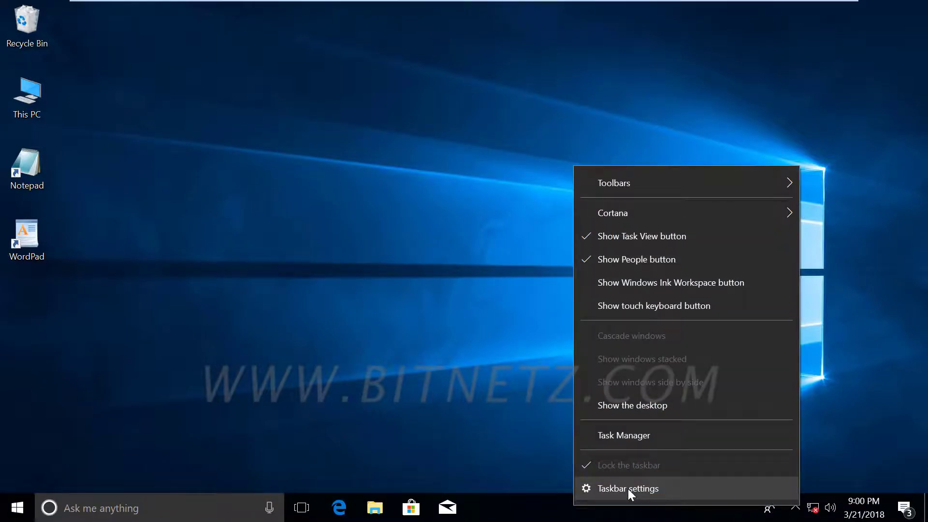
left_click(628, 490)
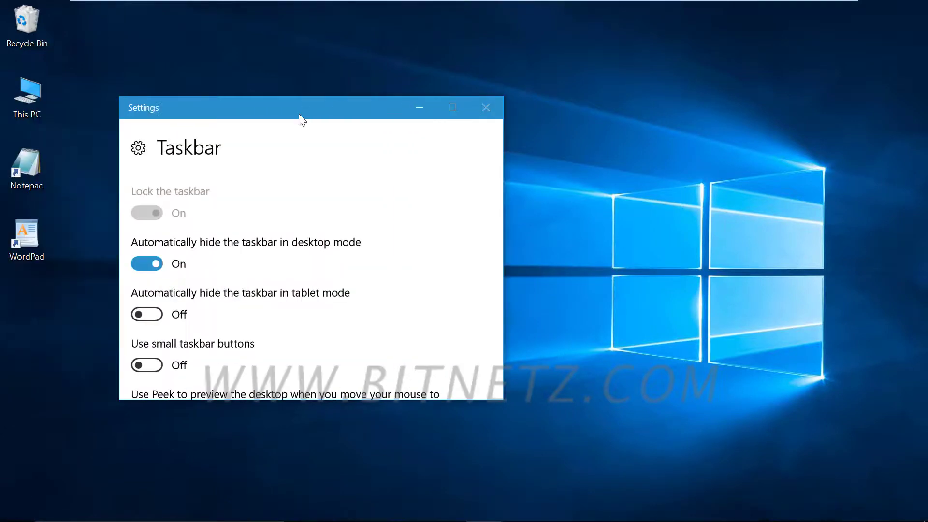
left_click(266, 311)
left_click(606, 104)
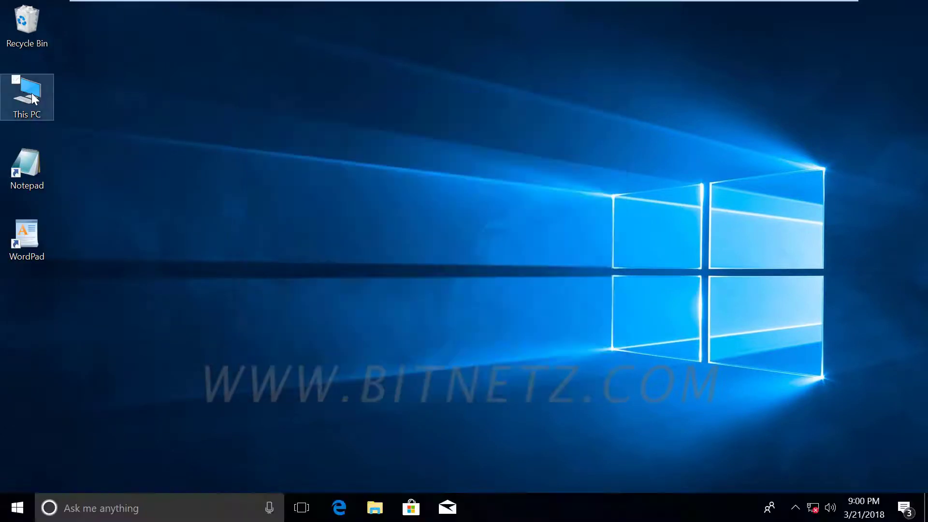
Open This PC and reposition its window nearer the middle of the desktop.
double_click(31, 93)
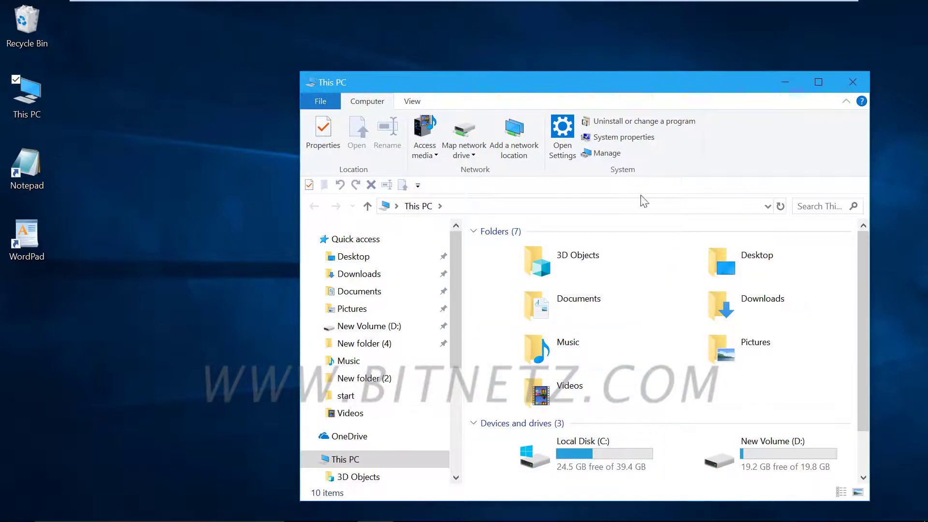
left_click_drag(621, 88, 485, 42)
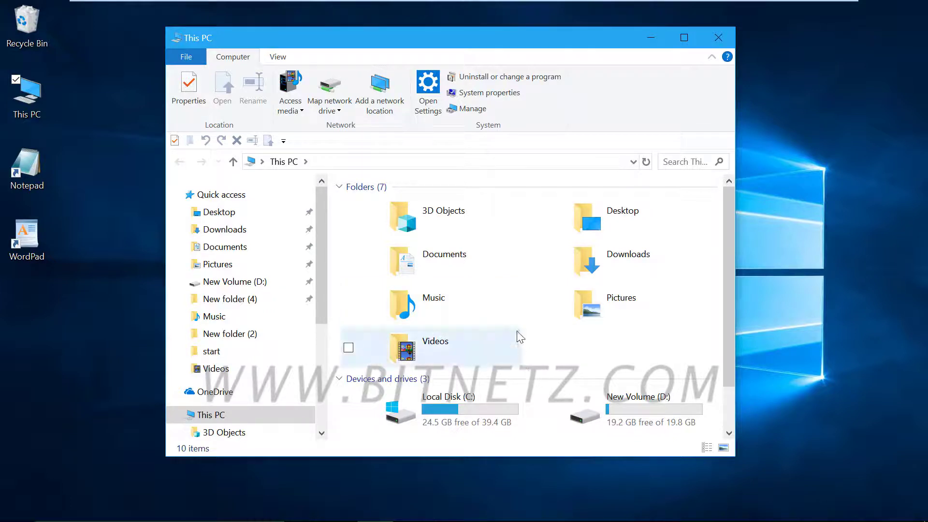
Shut down the Windows Explorer shell with the taskbar's hidden Exit Explorer option.
mouse_move(641, 517)
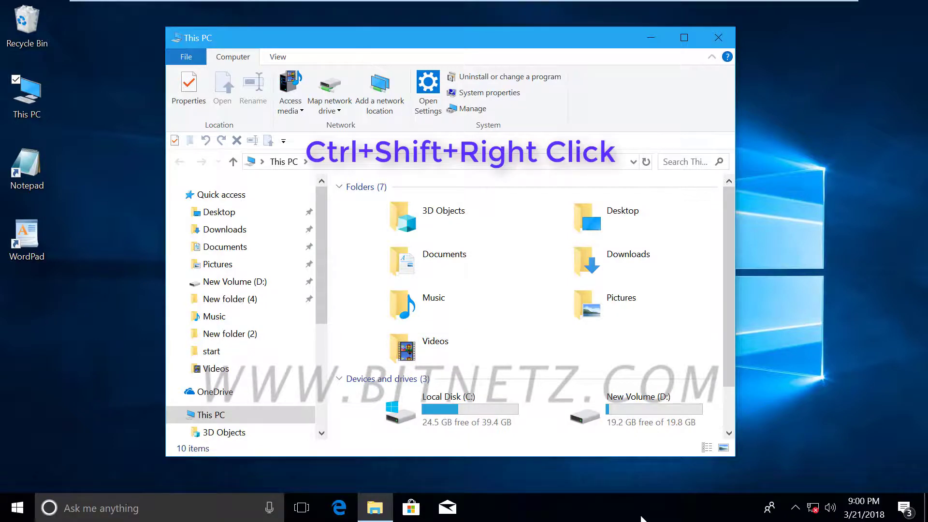
right_click(642, 517, "ctrl+shift")
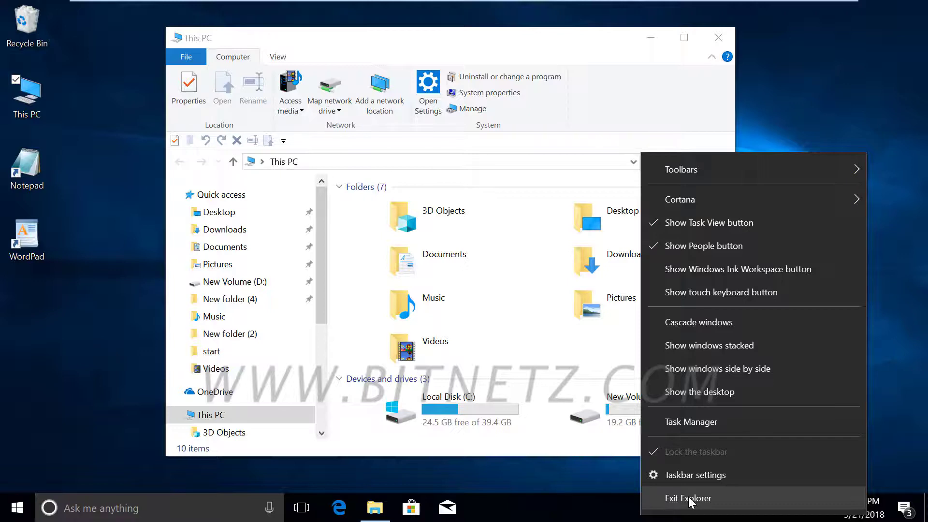
left_click(688, 498)
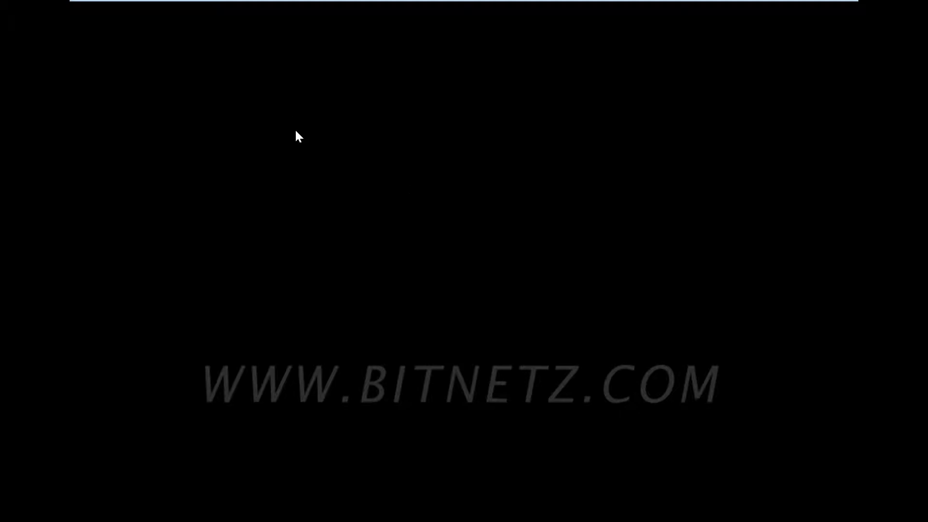
Restart the Explorer shell by running explorer.exe as a new task from Task Manager, and close Task Manager.
key("ctrl+alt+Delete")
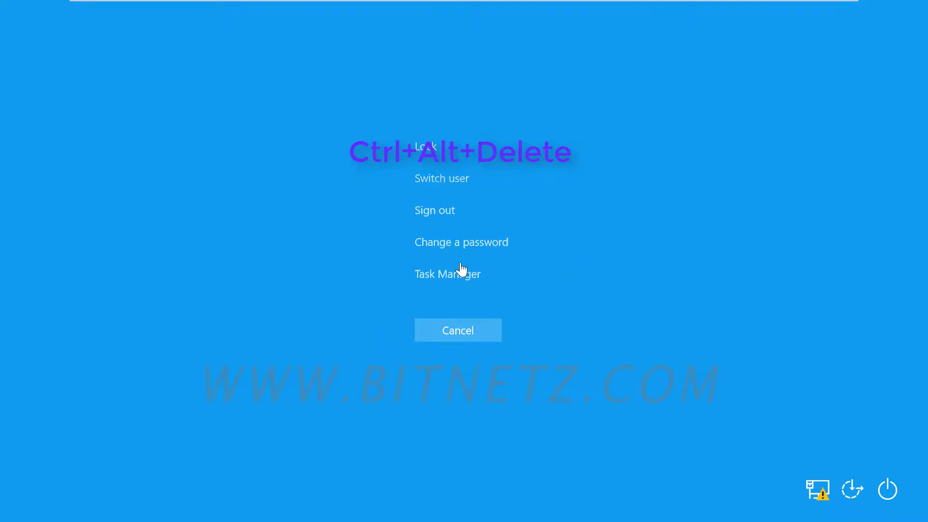
left_click(429, 274)
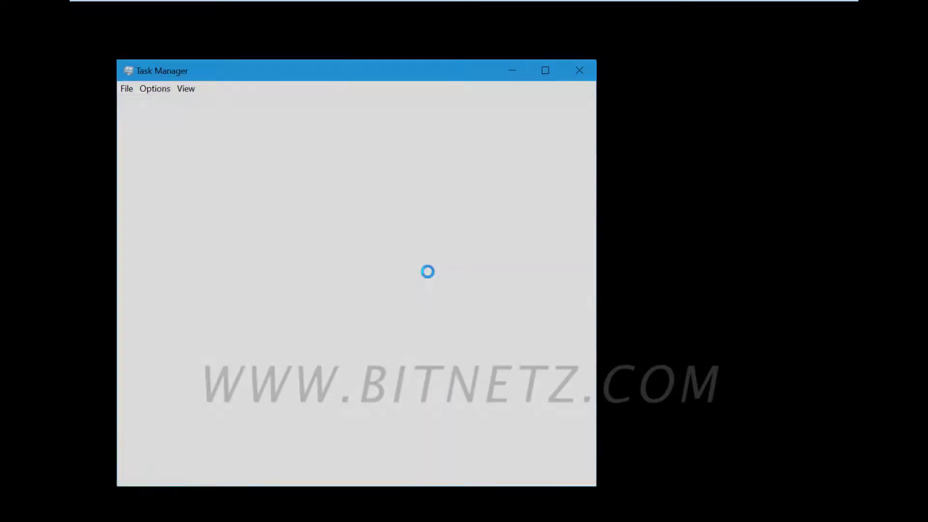
left_click(126, 88)
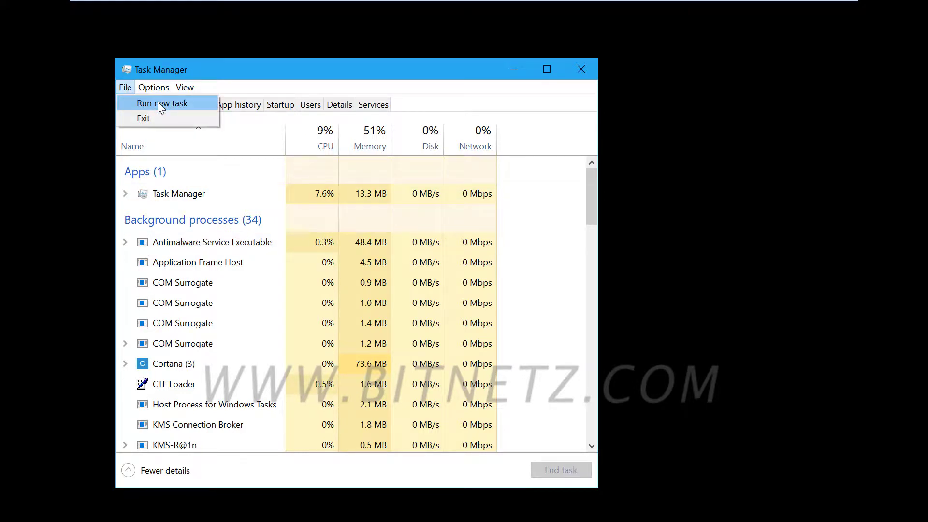
left_click(158, 104)
left_click(213, 181)
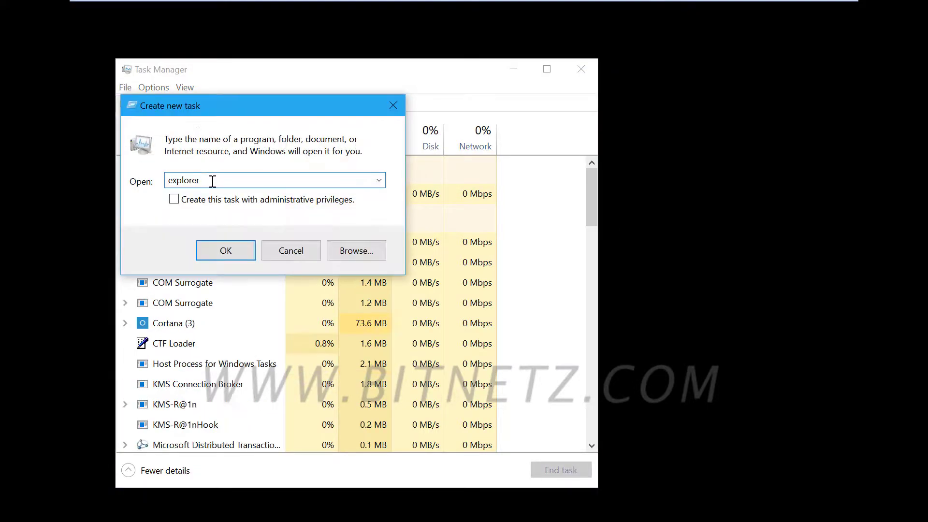
type(".exe")
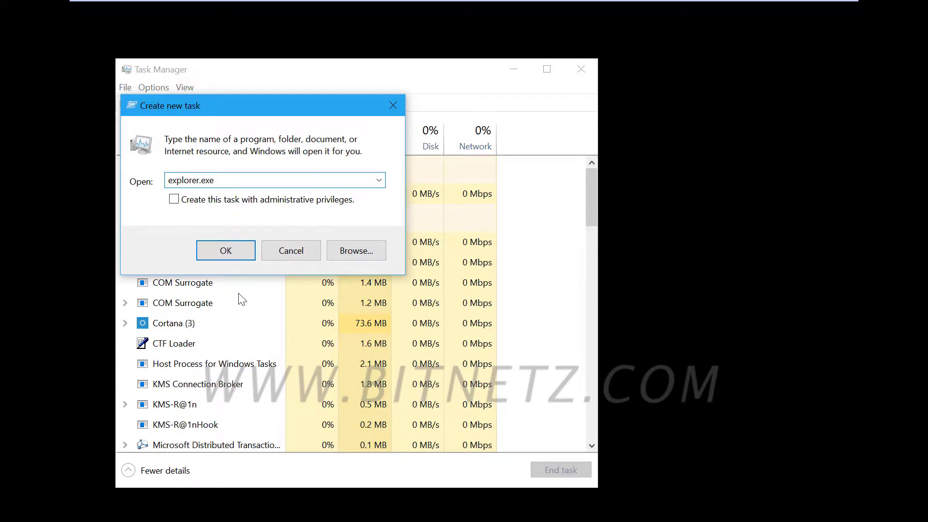
left_click(226, 250)
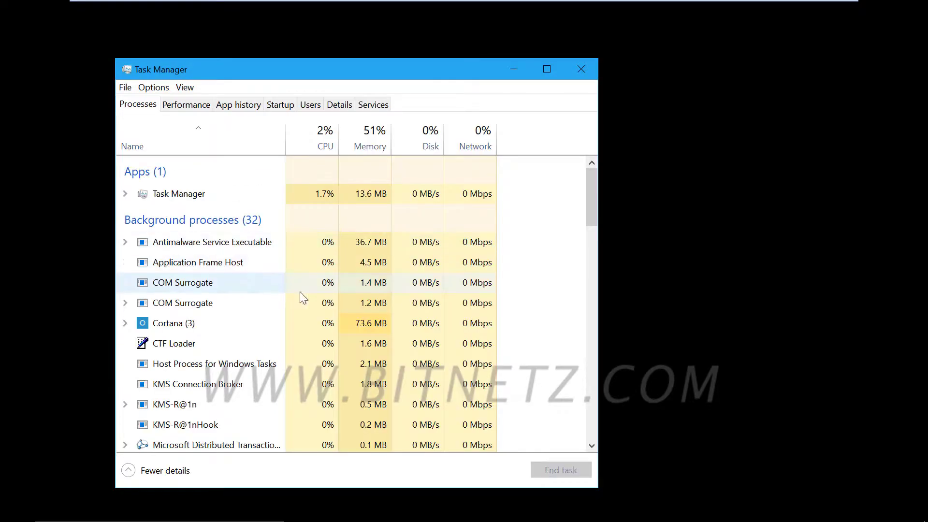
left_click(581, 68)
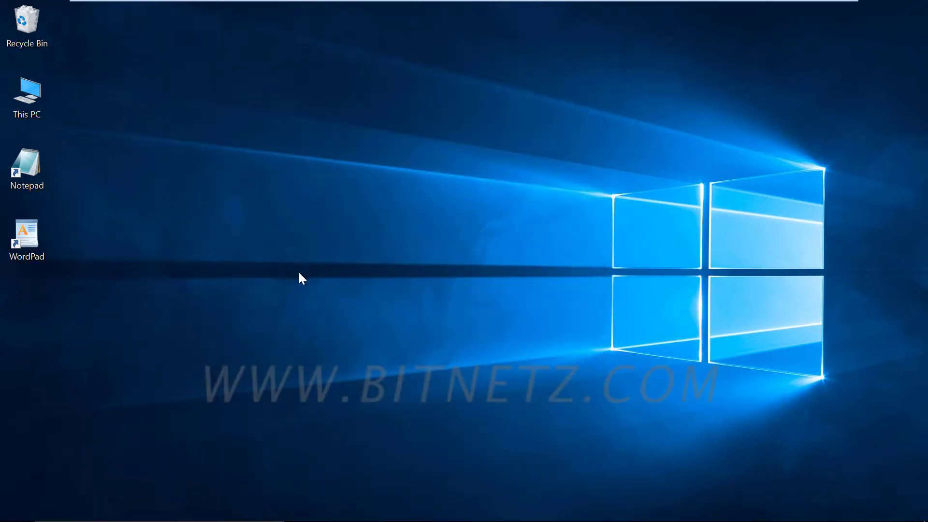